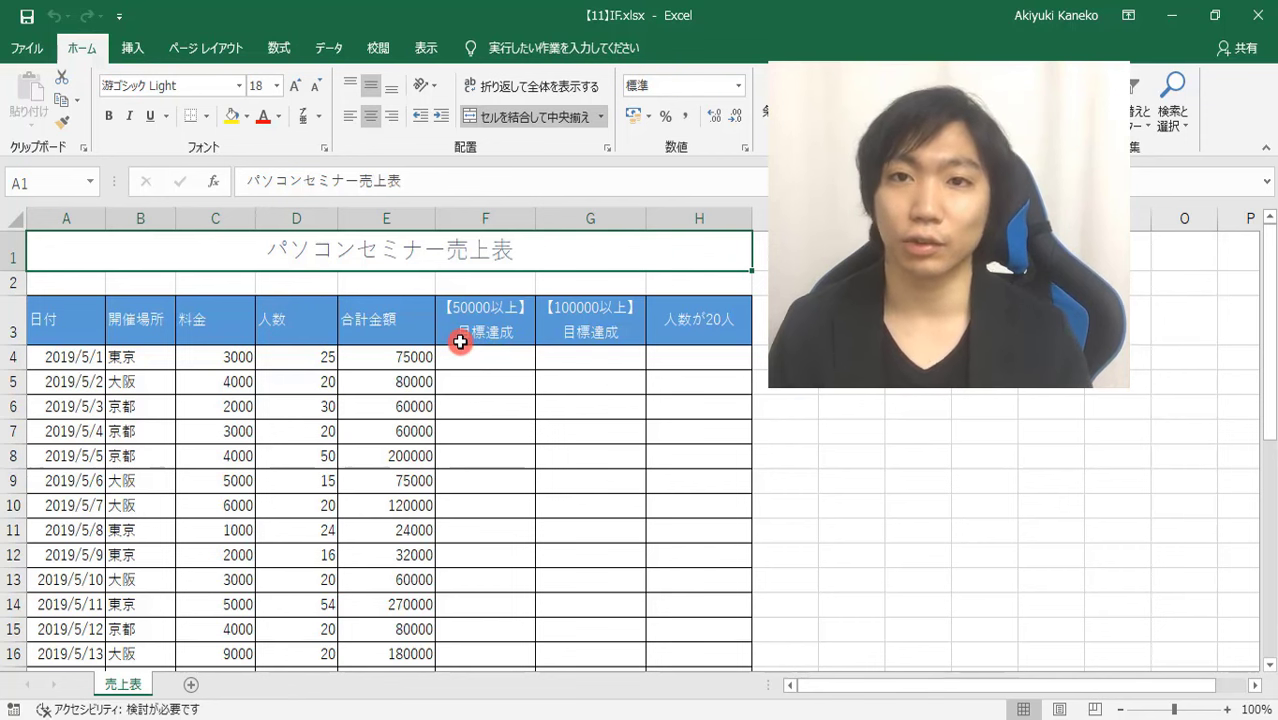
- Check E4's total, then start F4's formula as =IF(E4>=50000,
click(428, 354)
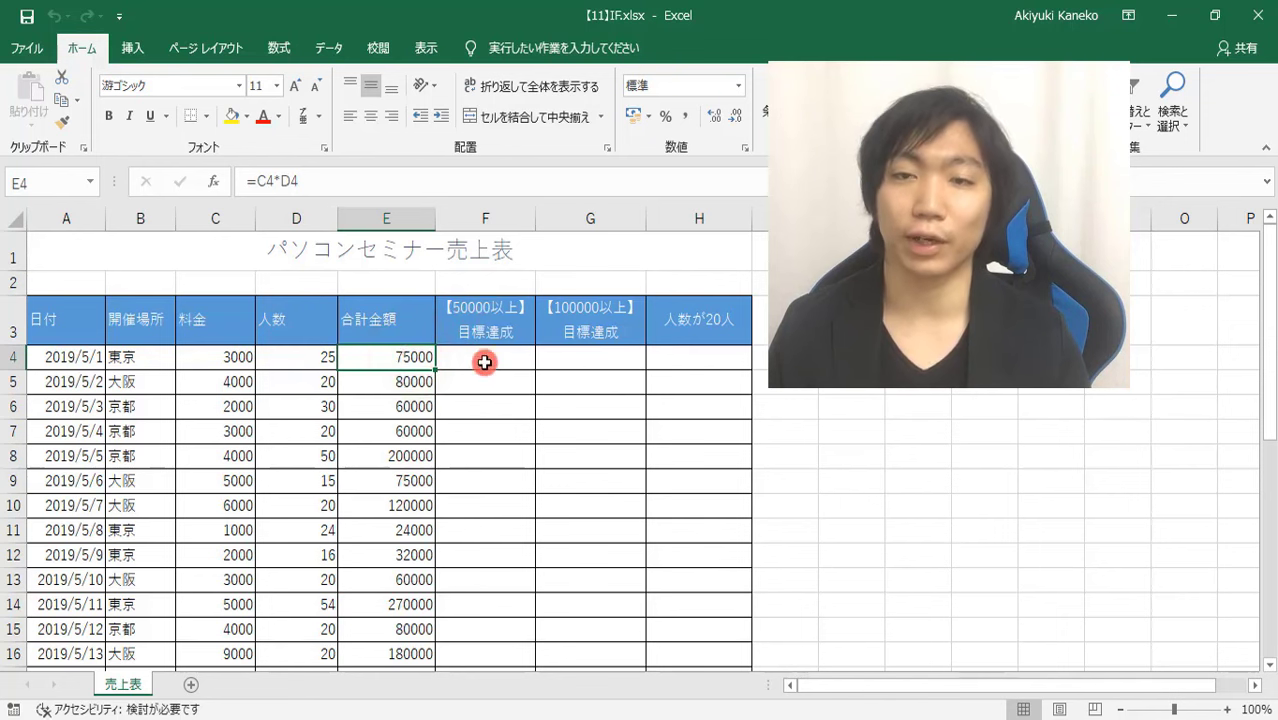
click(484, 362)
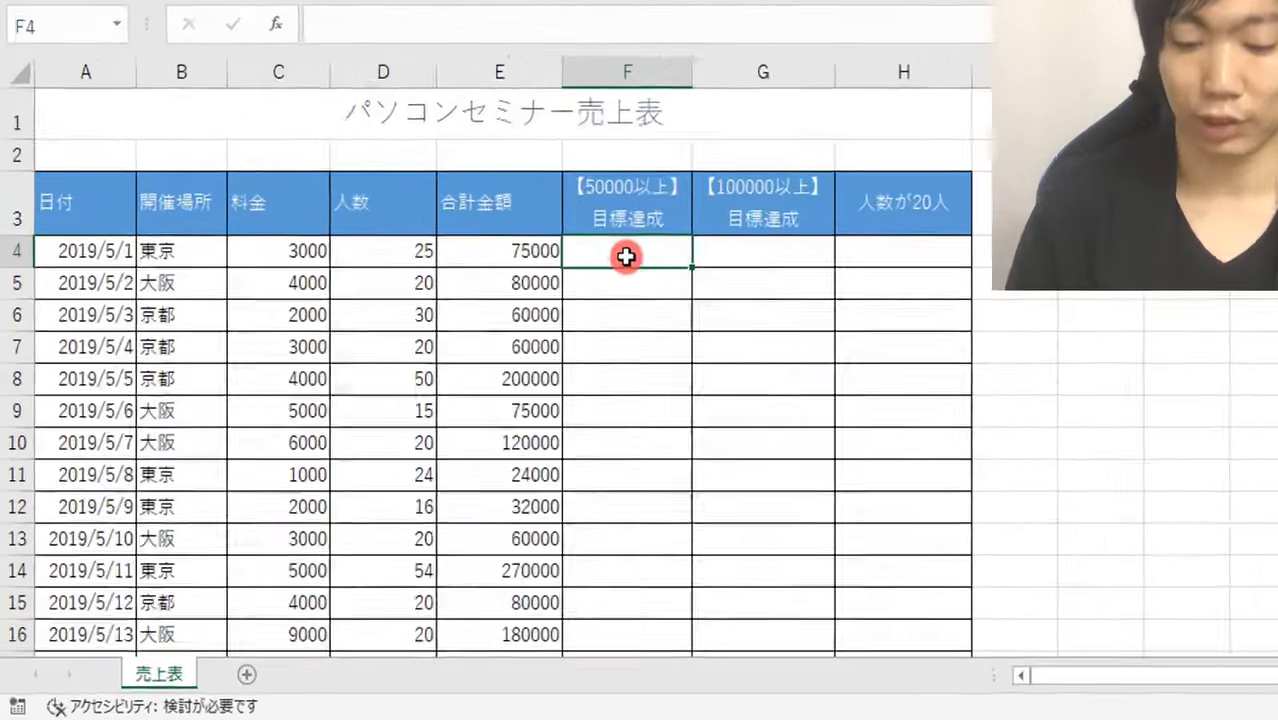
text(=if)
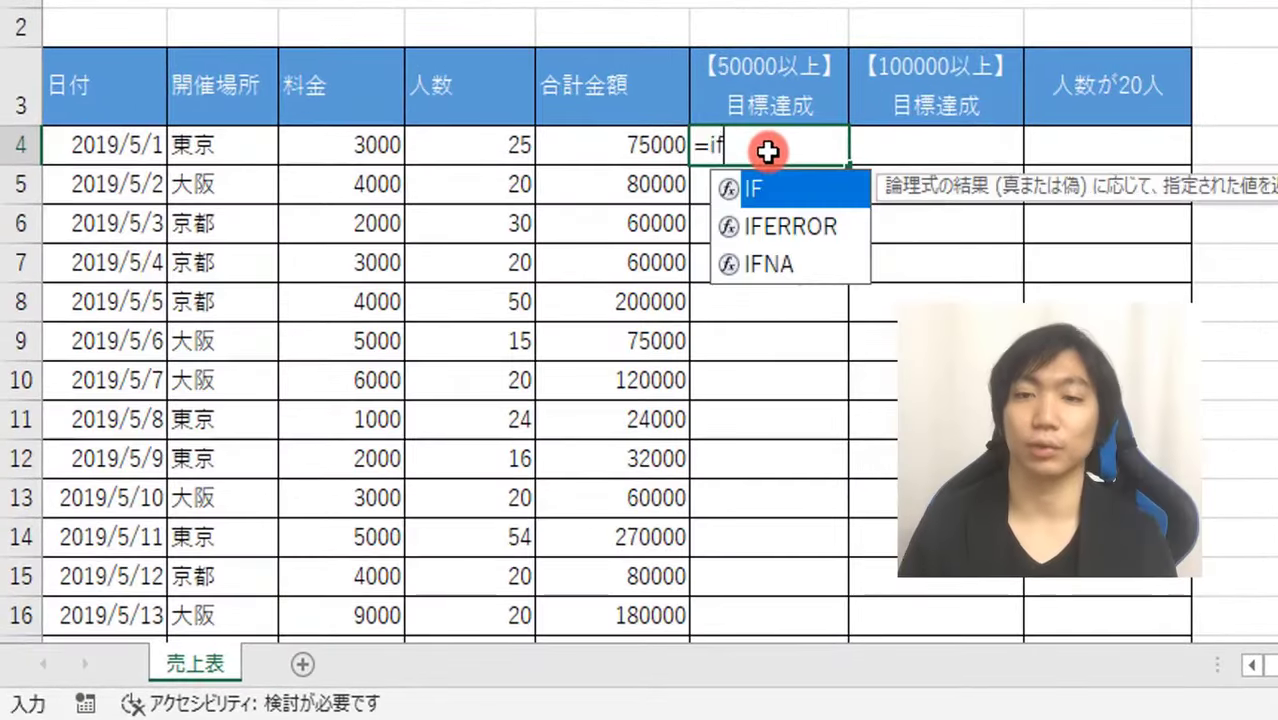
key(Tab)
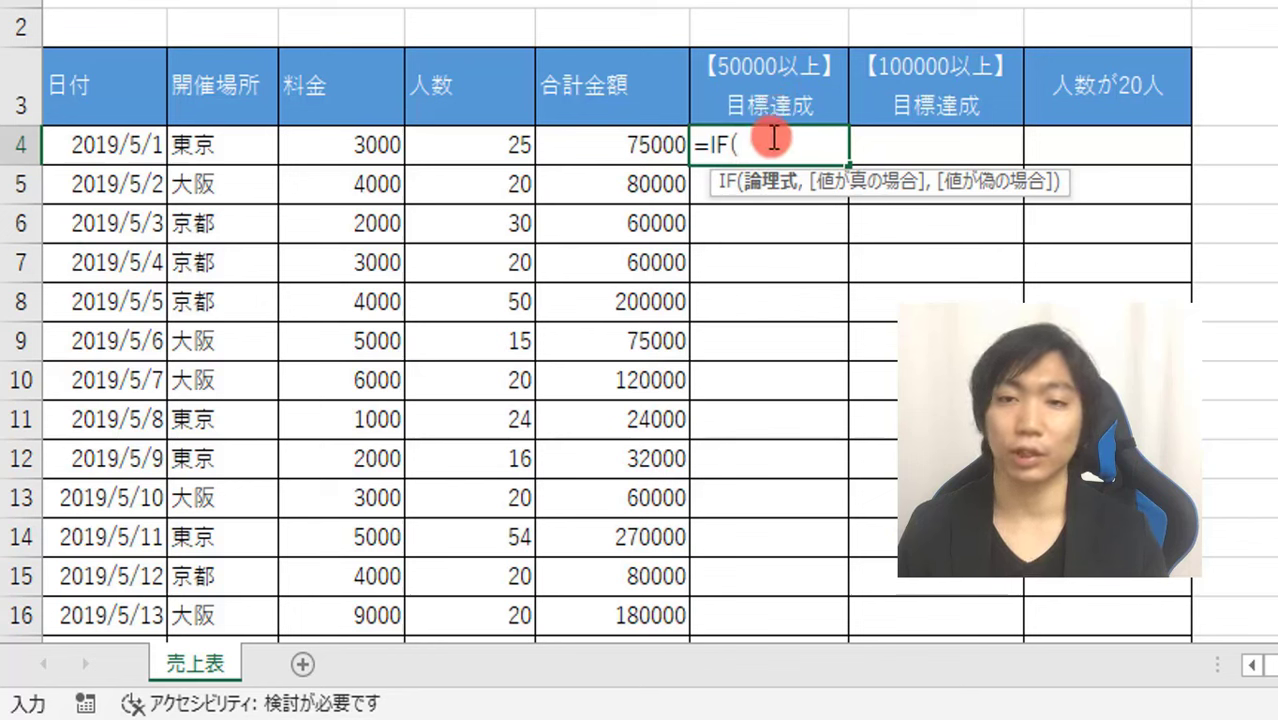
click(638, 134)
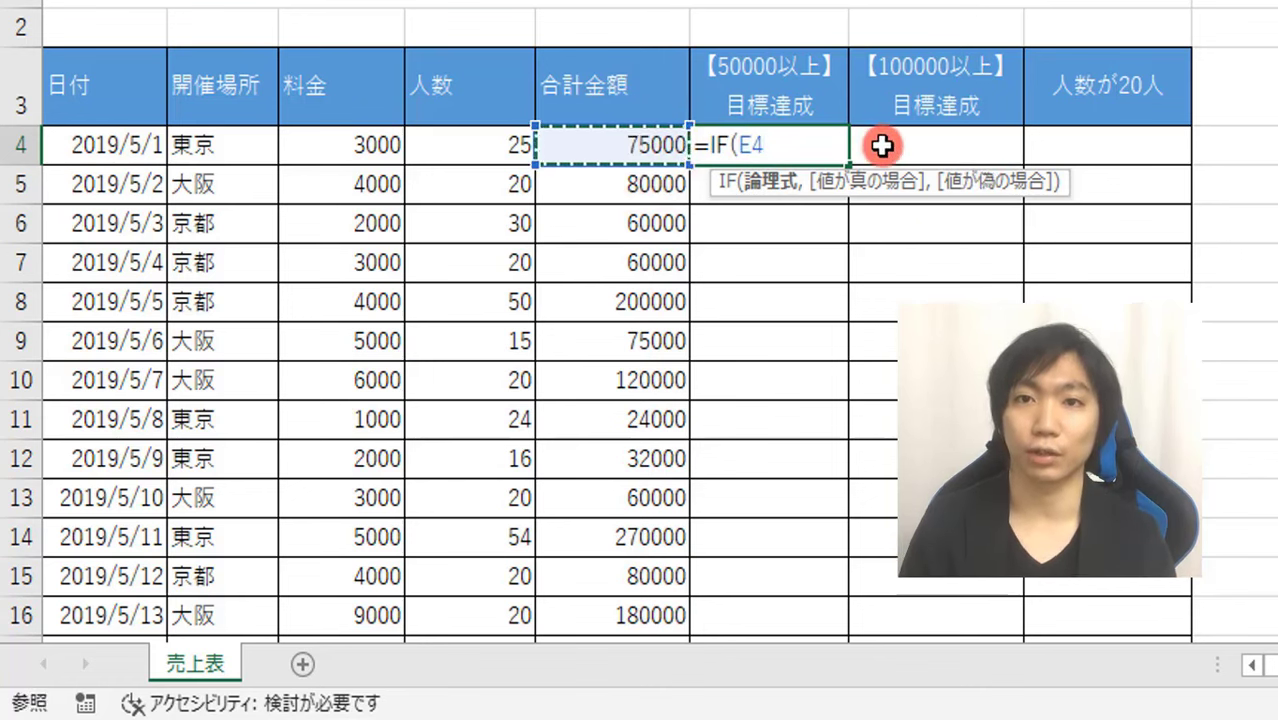
text(>=)
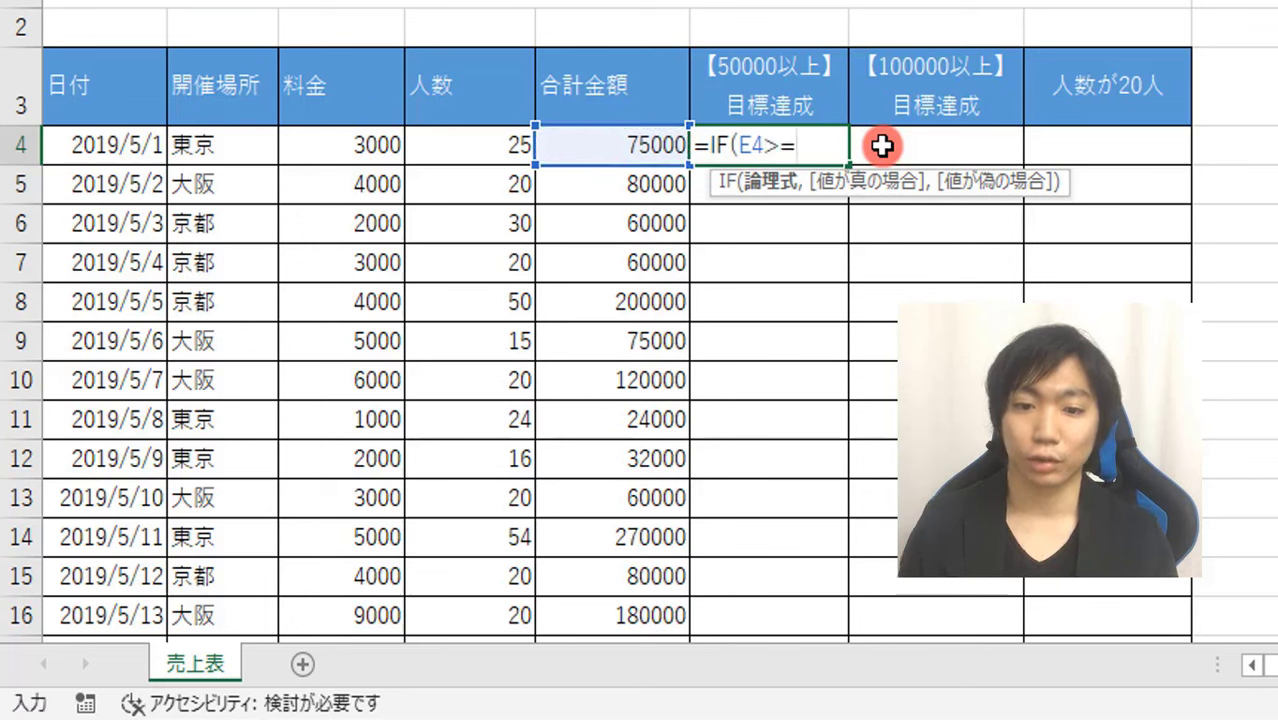
text(50000)
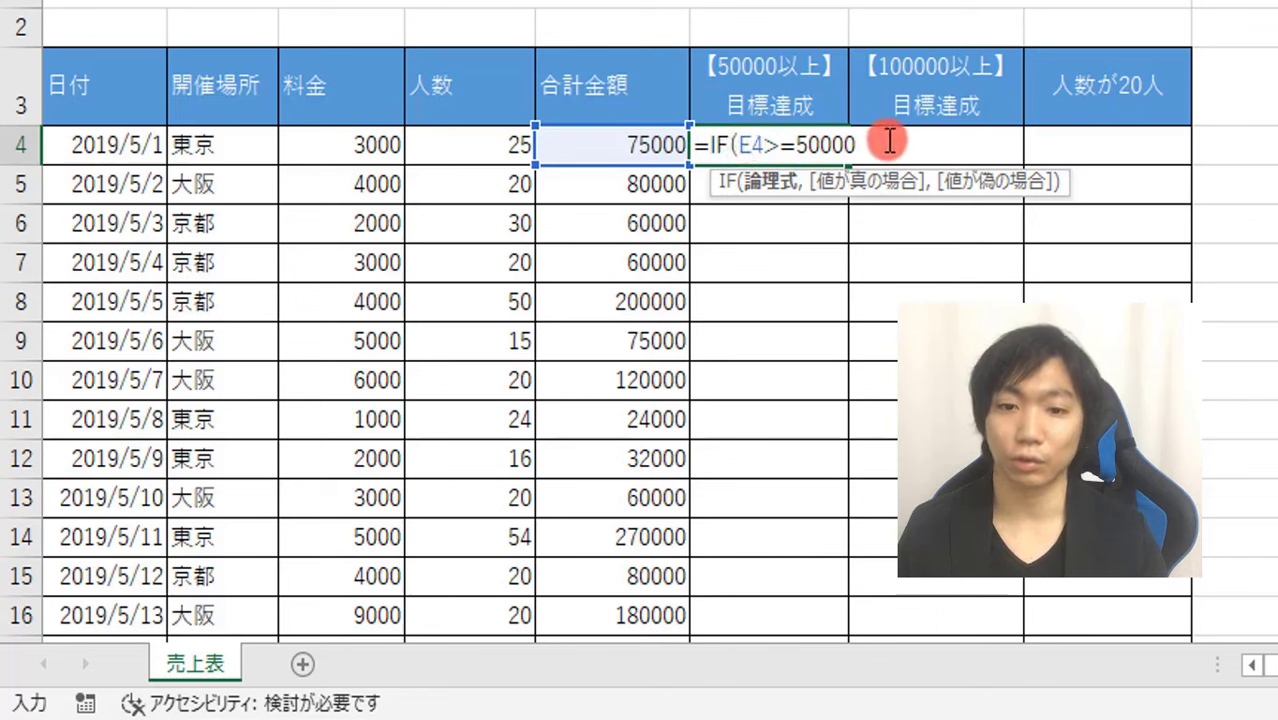
text(,)
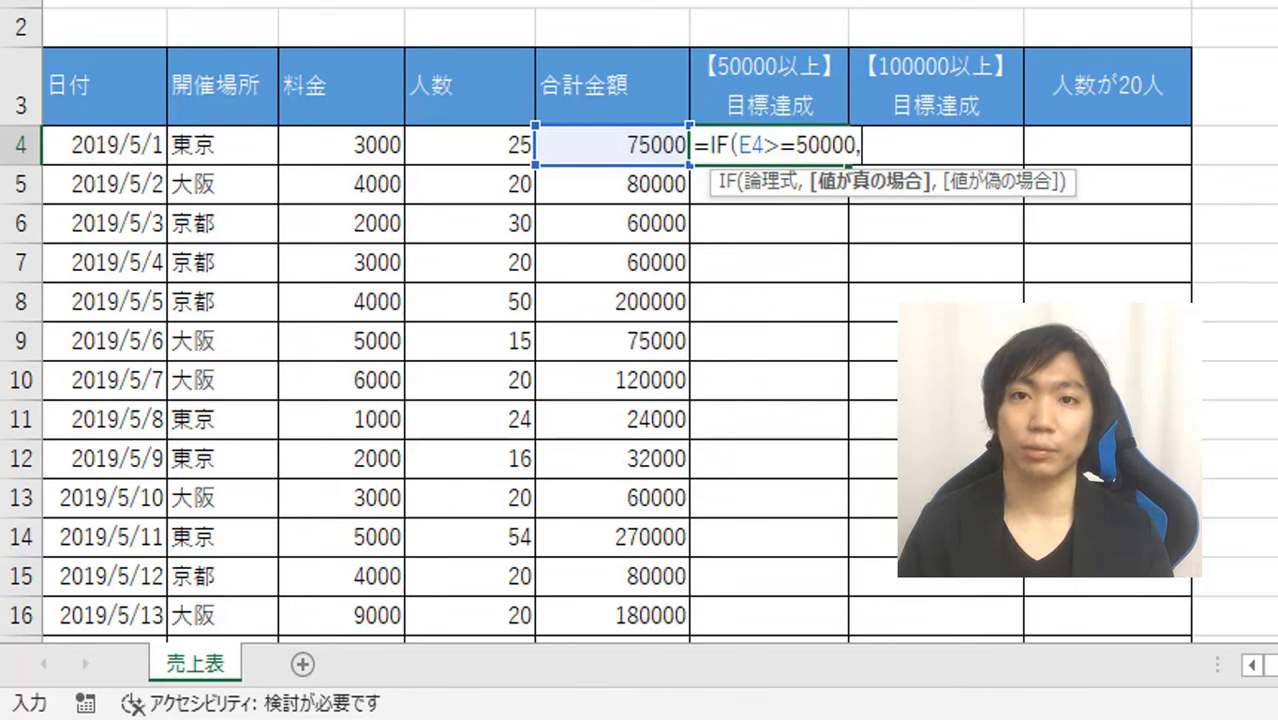
- Add "達成" as the true result of F4's IF formula
text("t)
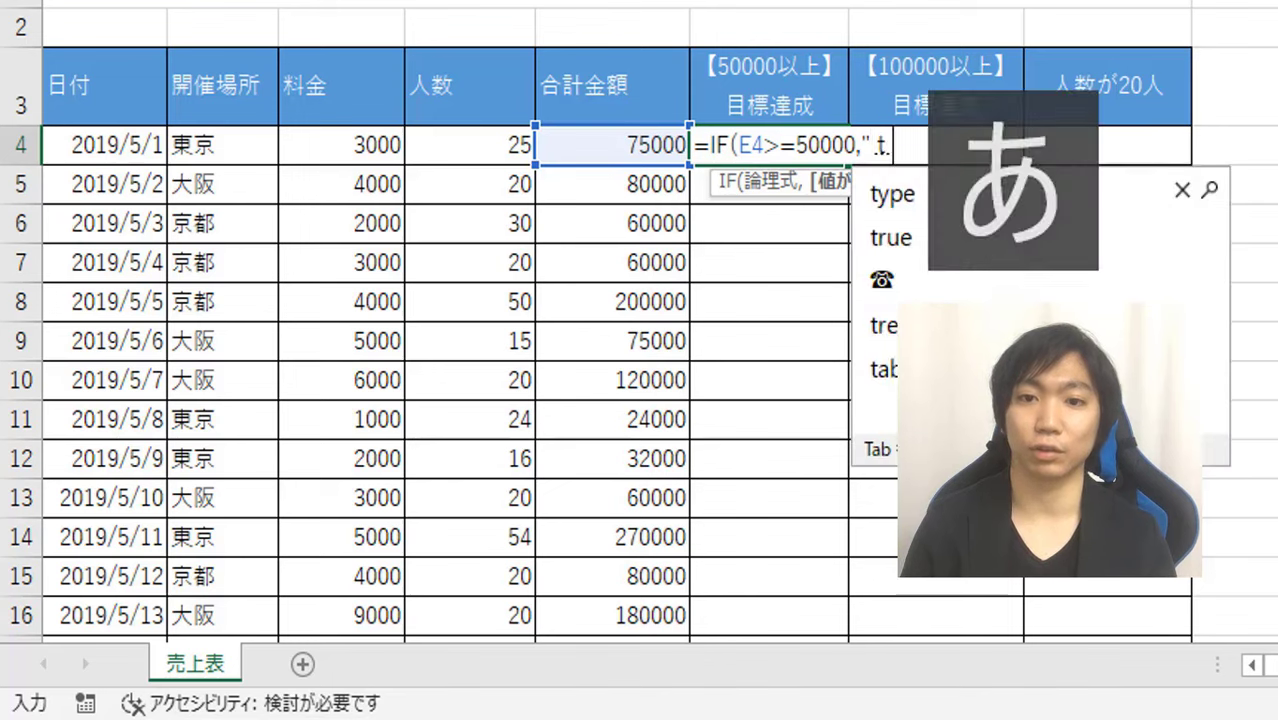
text(assei)
key(space)
key(Return)
key(Zenkaku_Hankaku)
text(")
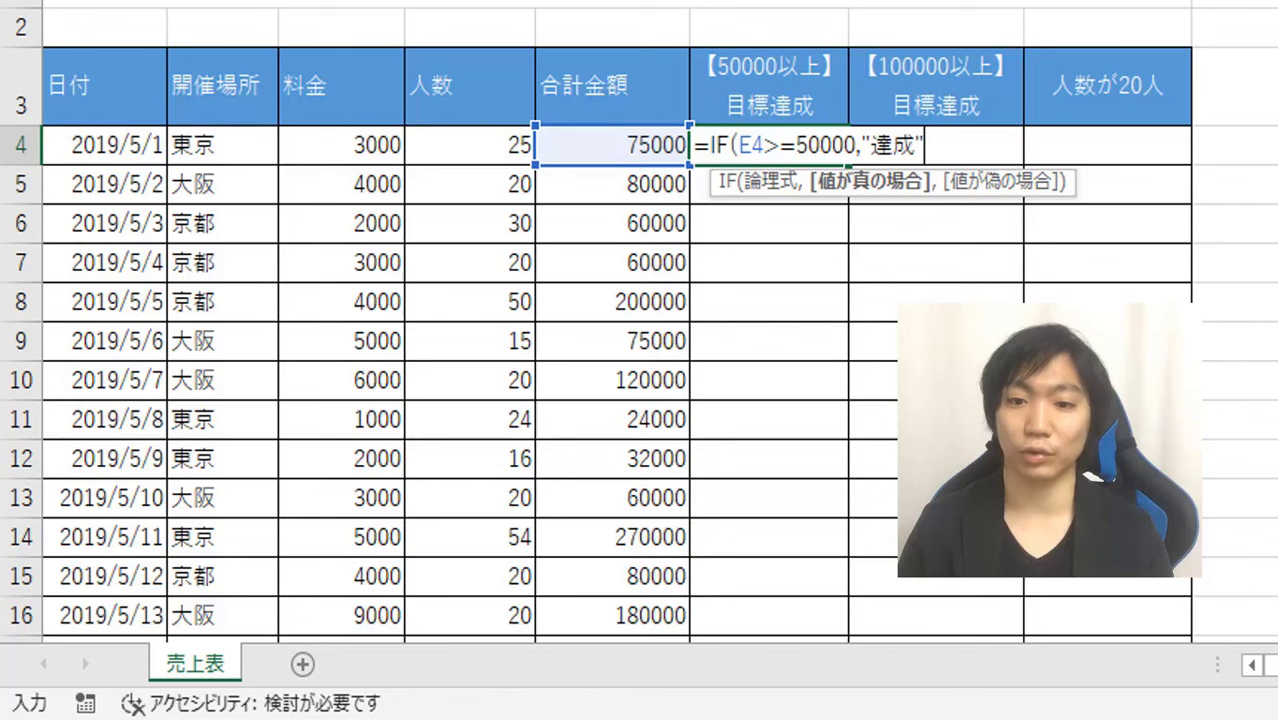
text(,)
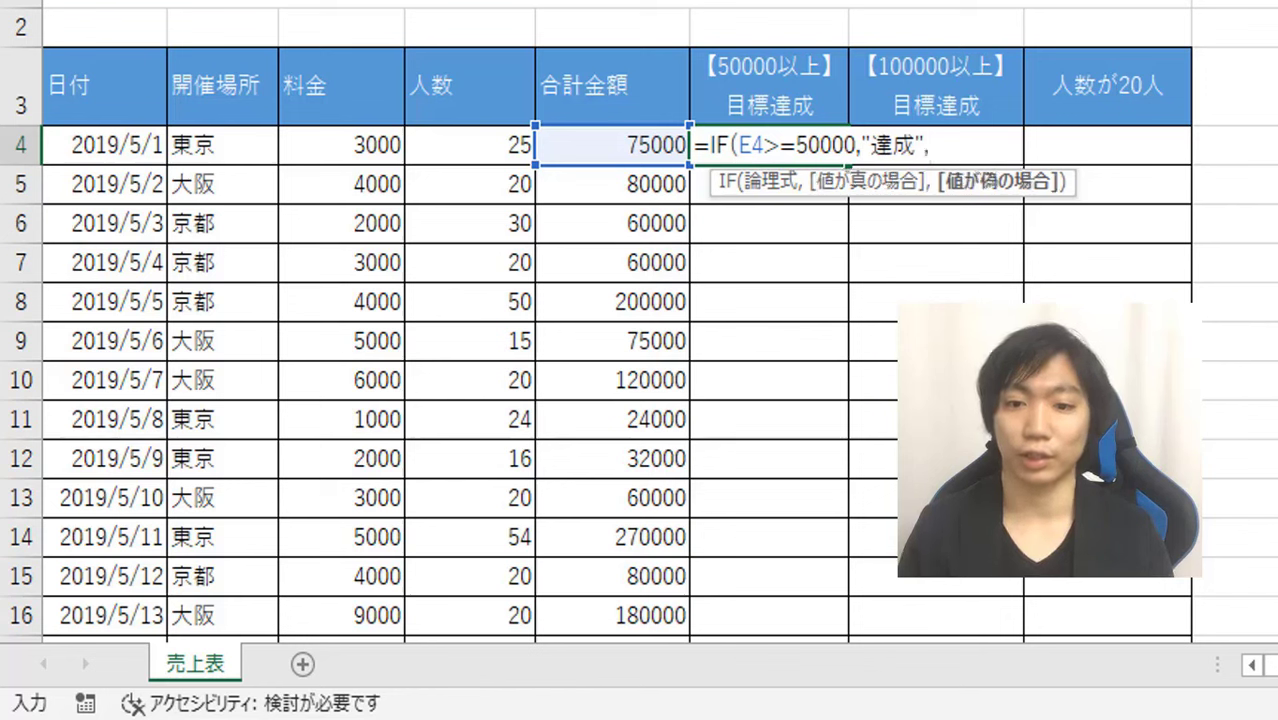
- Add "未達成" as the false result, making =IF(E4>=50000,"達成","未達成"
key(F2)
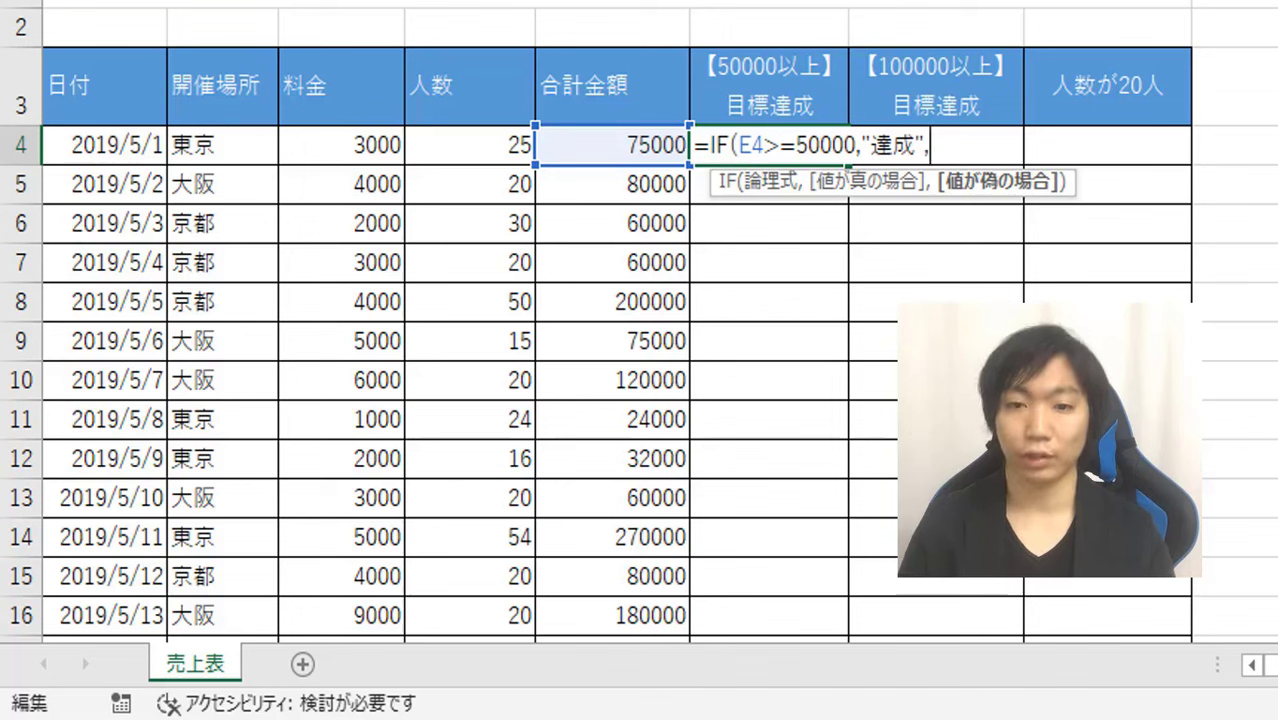
text(")
key(Zenkaku_Hankaku)
text(みったs)
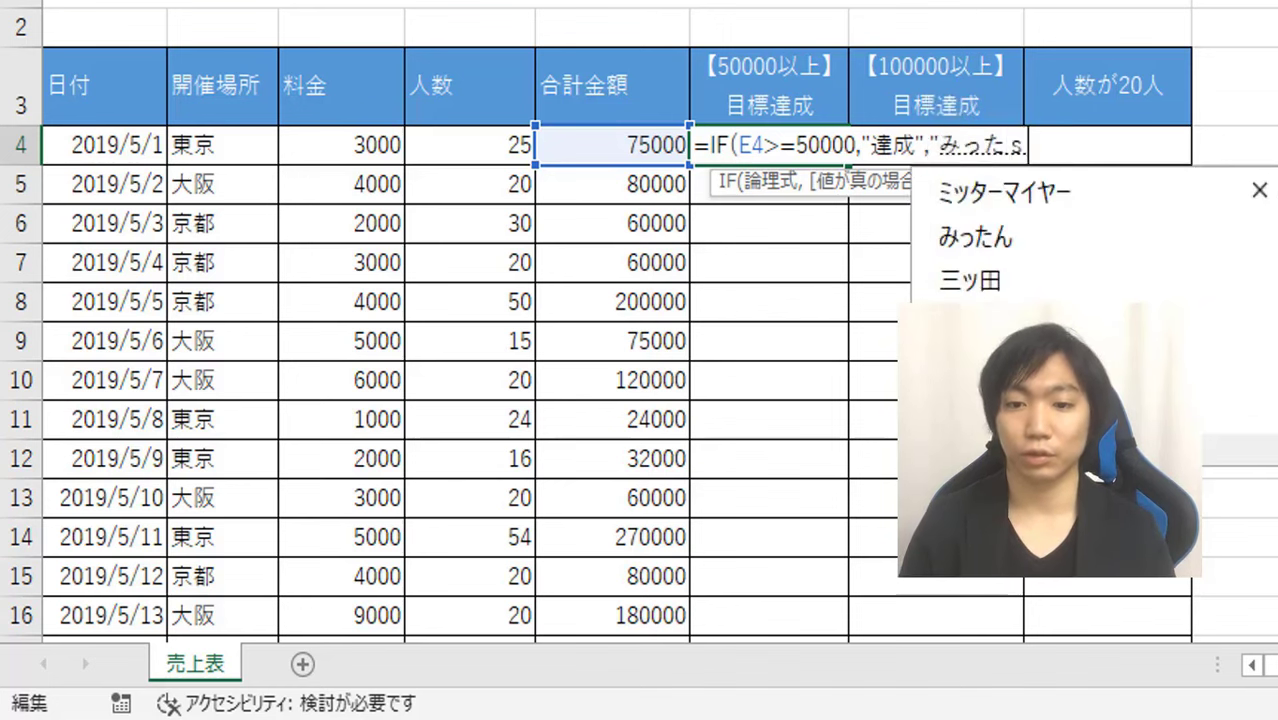
key(BackSpace)
key(BackSpace)
key(BackSpace)
text(tassei)
key(space)
key(Return)
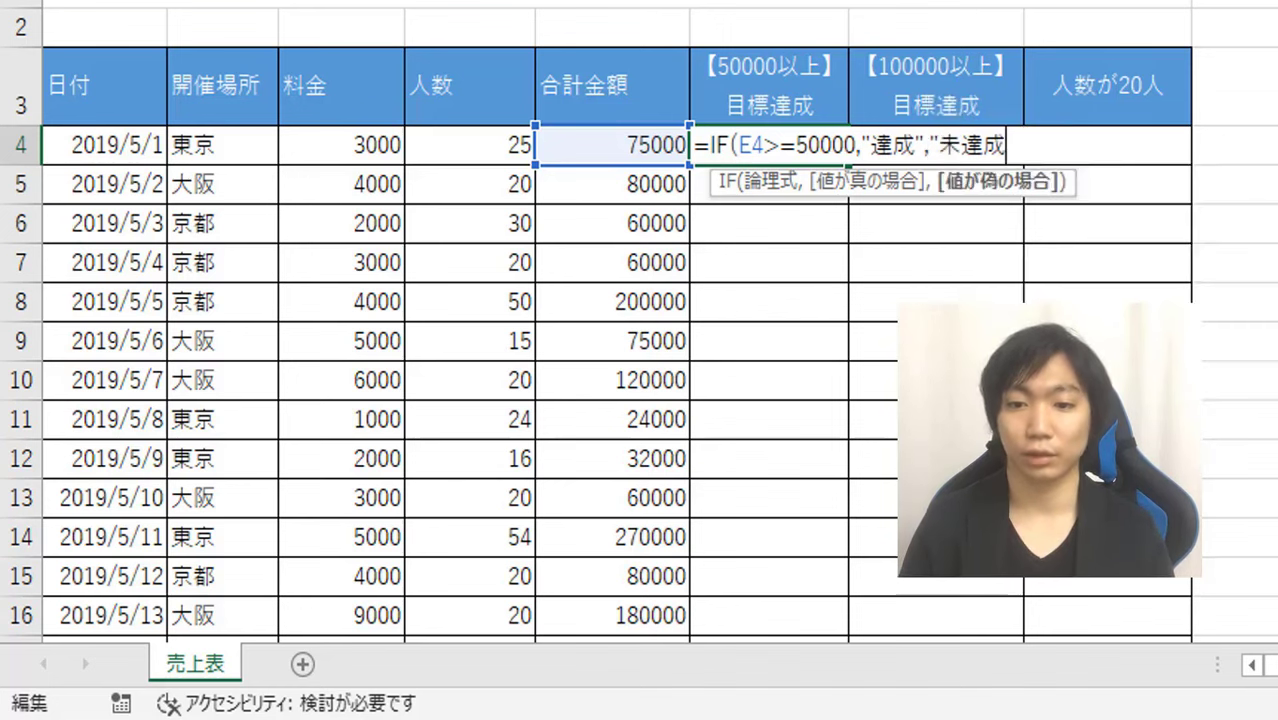
key(Zenkaku_Hankaku)
text(")
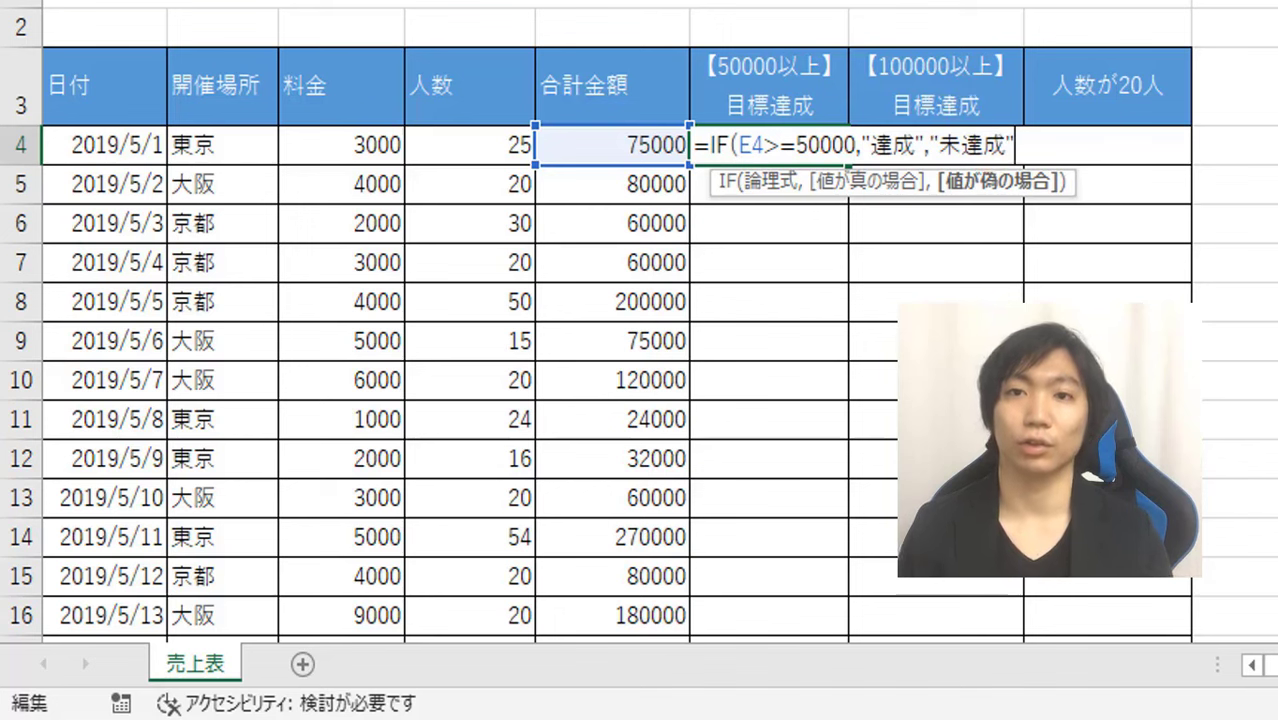
- Enter F4's formula, fill it down column F, and confirm F11's copied formula
key(Return)
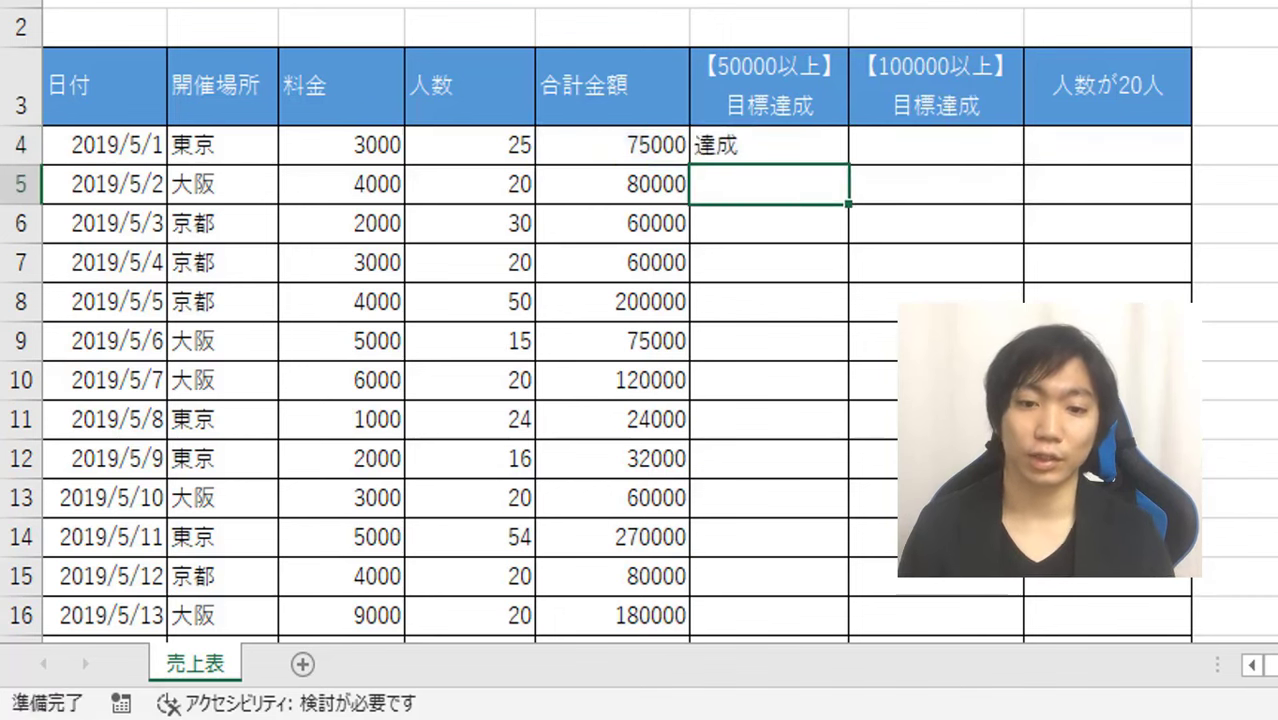
click(822, 151)
double_click(847, 164)
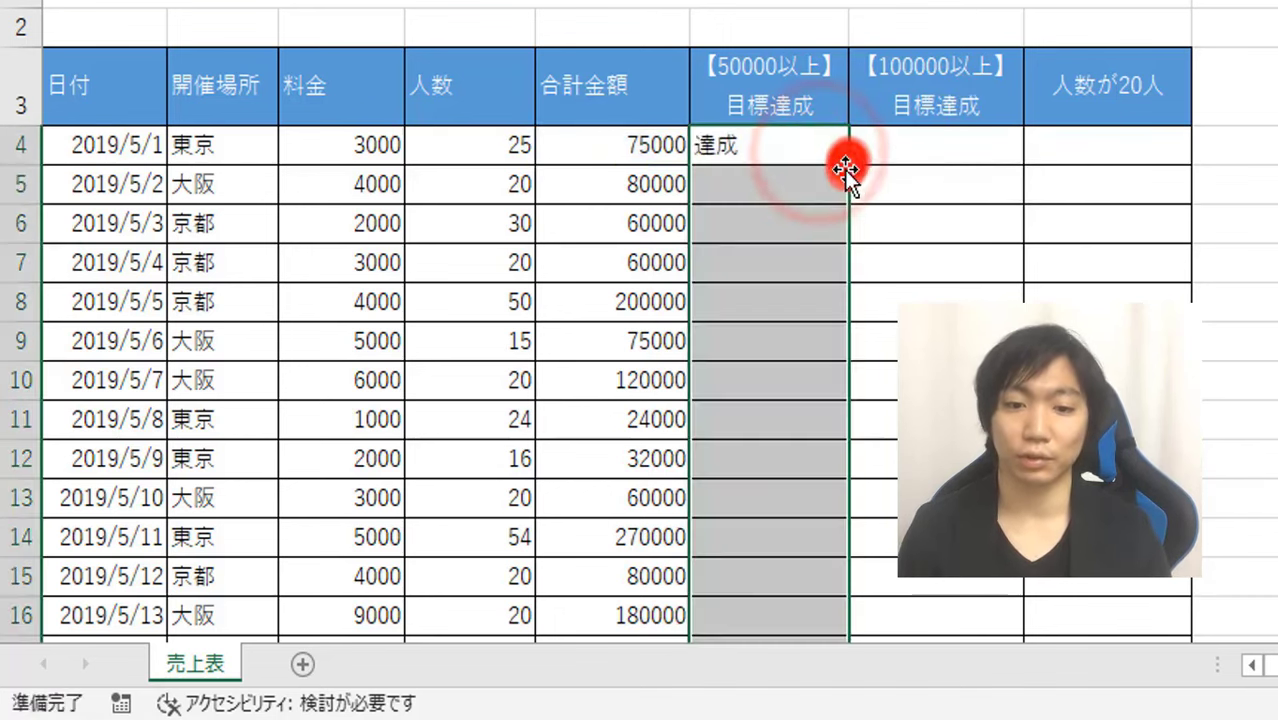
scroll(845, 170, down, 2)
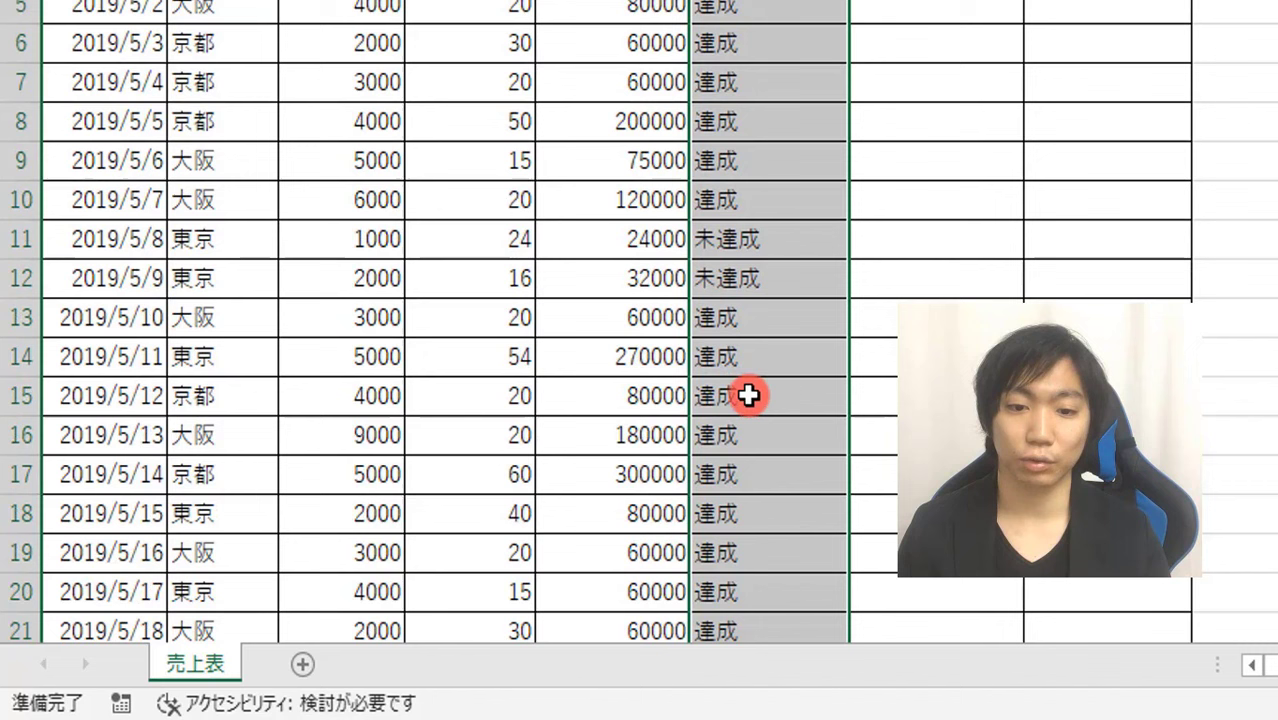
double_click(738, 230)
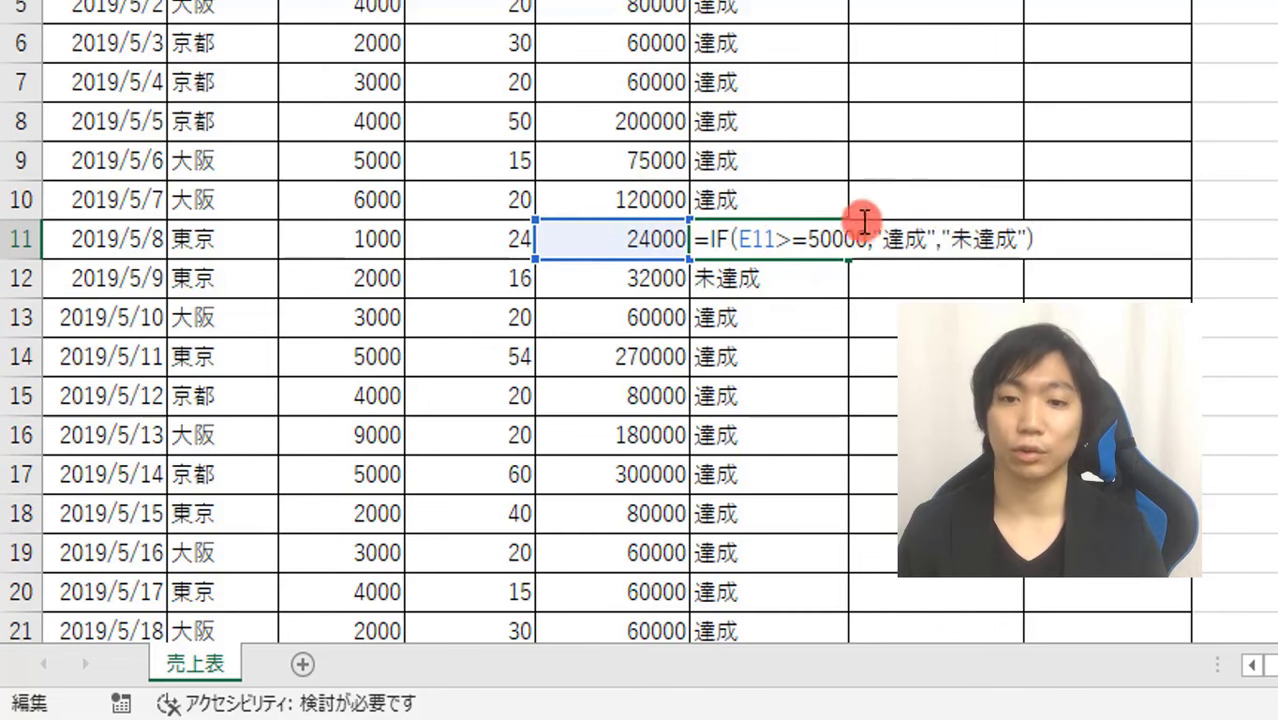
key(ctrl+Return)
scroll(820, 217, up, 2)
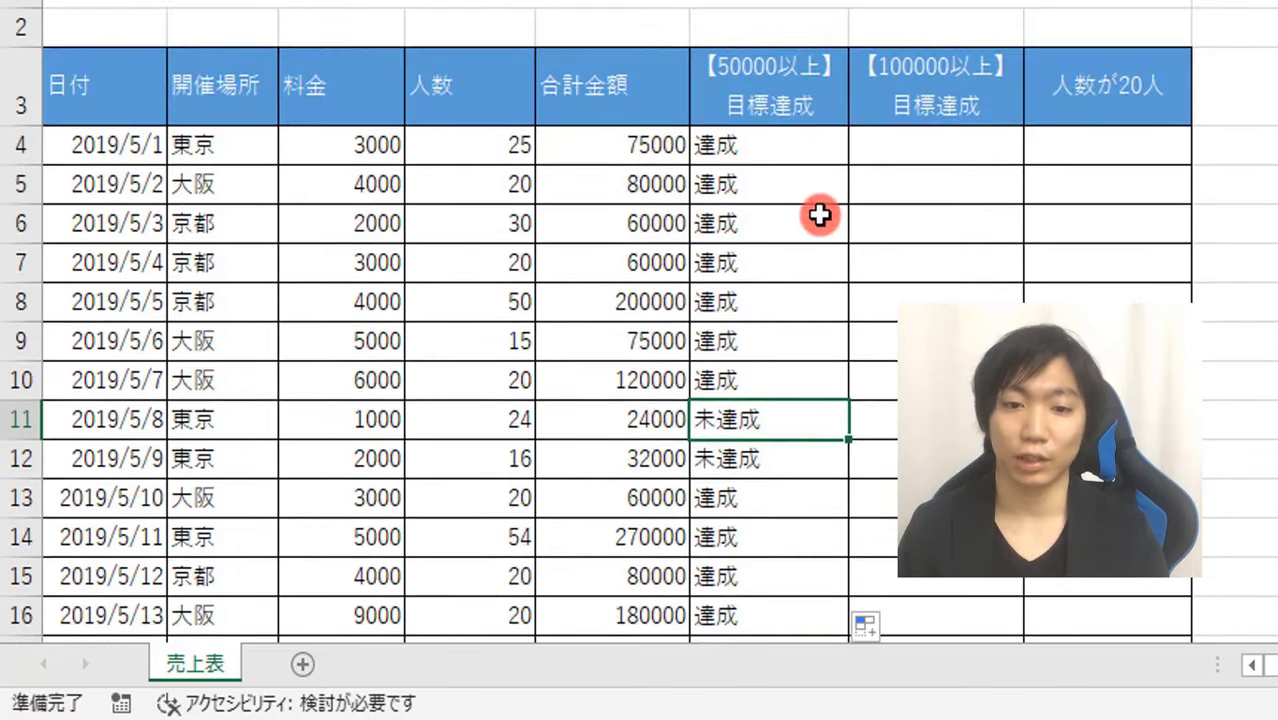
click(905, 140)
click(582, 140)
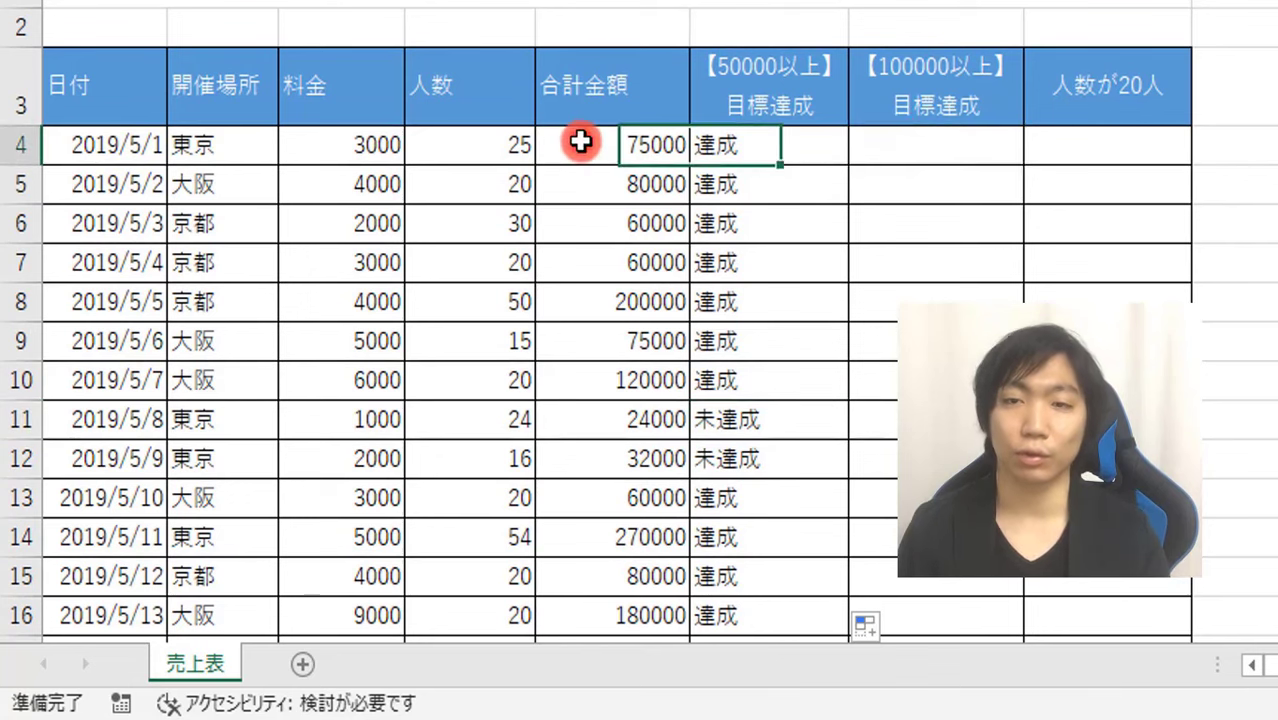
- Start G4's formula as =IF(E4>=100000,"達成" using the IME for 達成
click(930, 146)
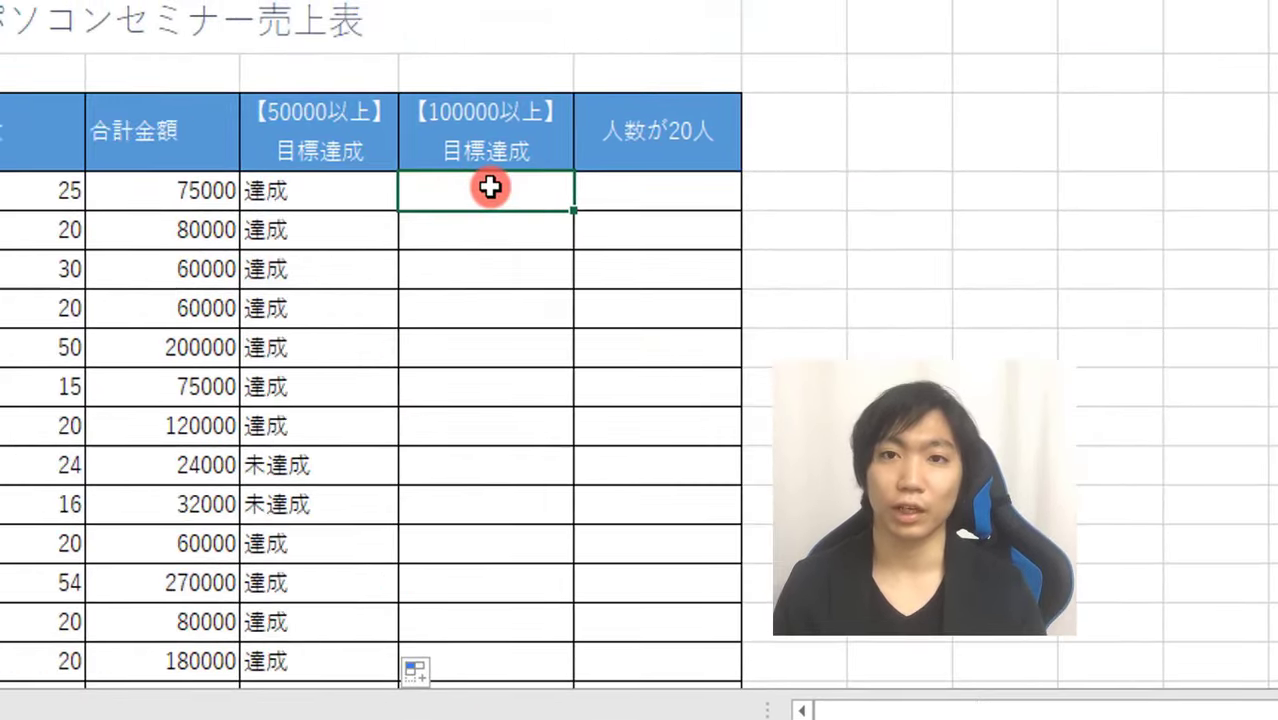
text(=)
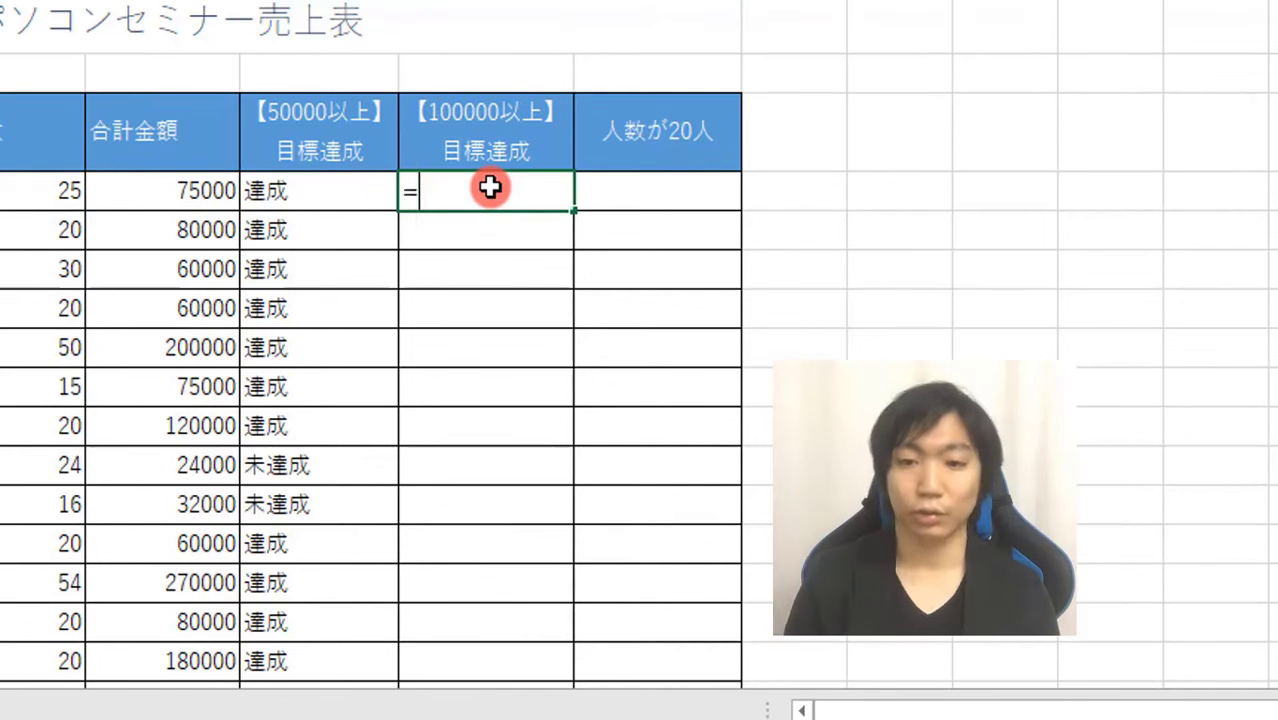
text(if)
key(Tab)
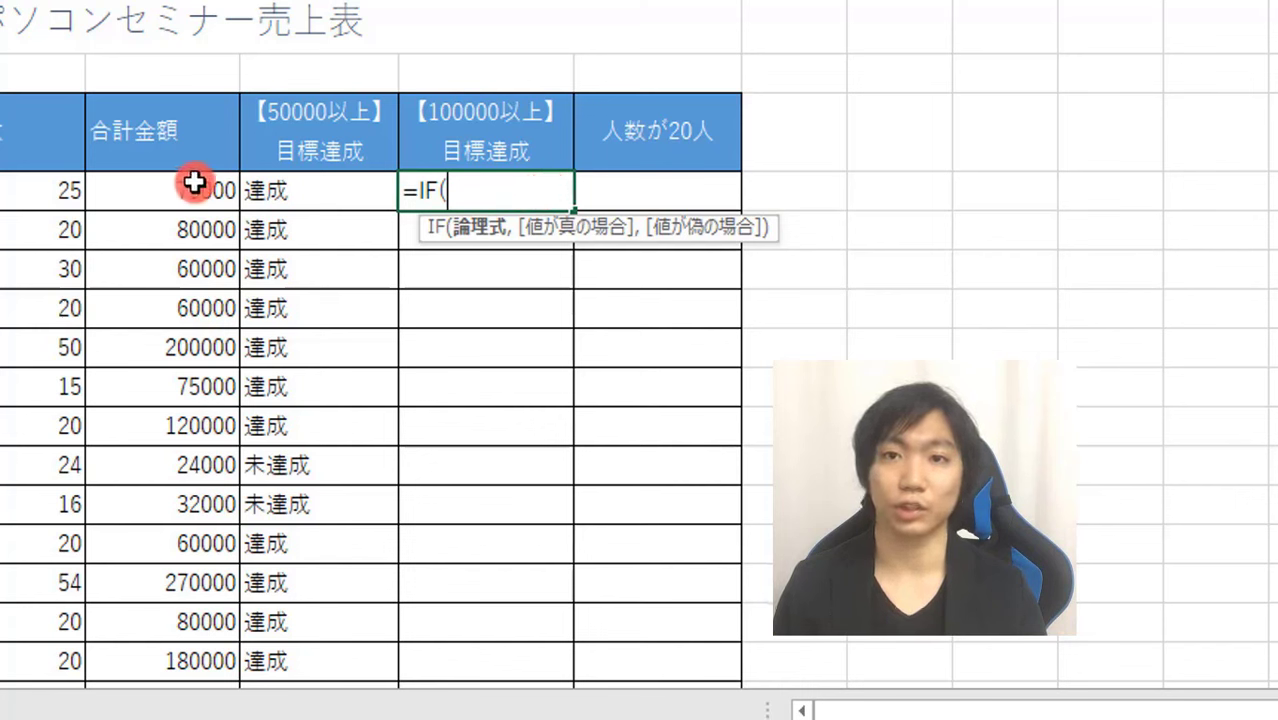
click(199, 188)
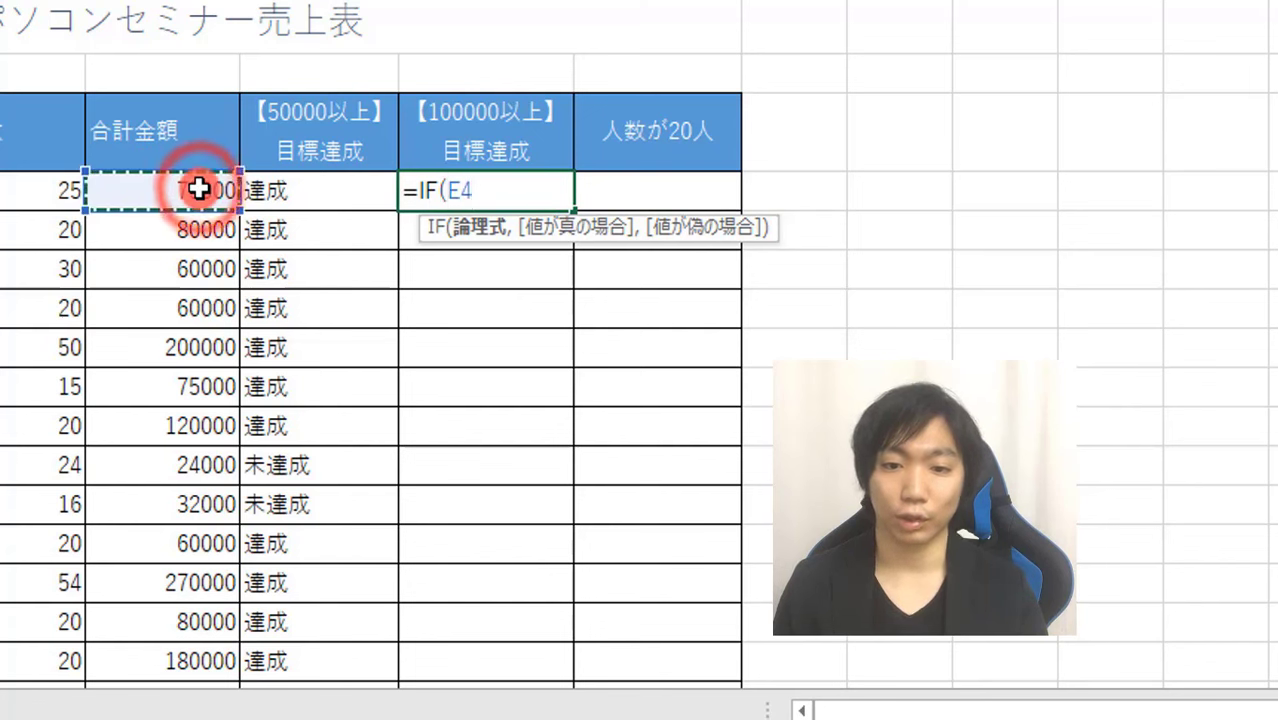
text(>=)
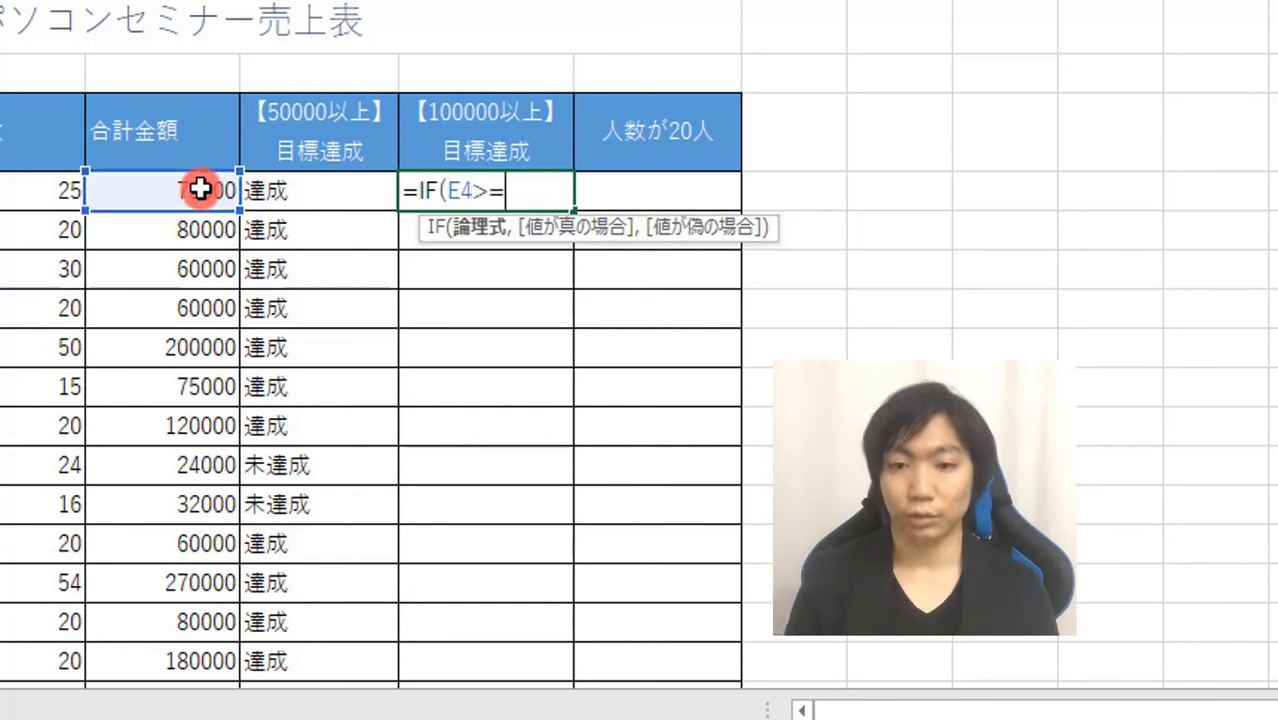
text(100)
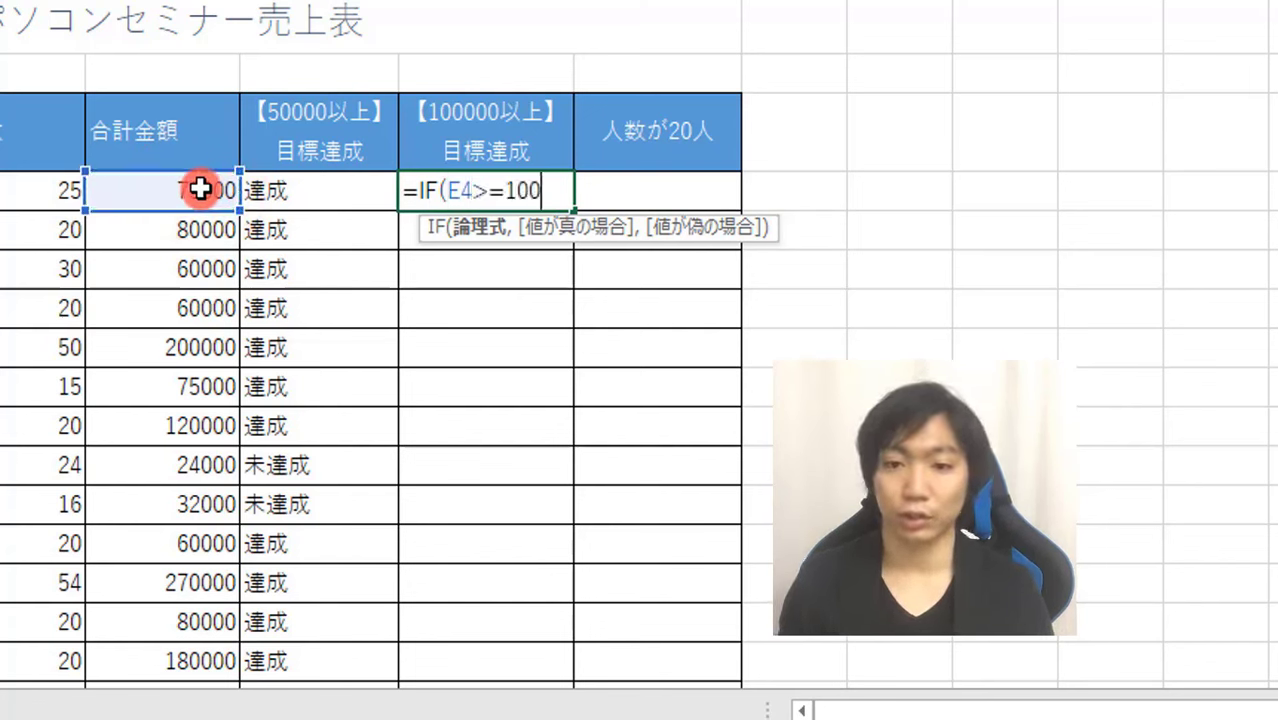
text(000)
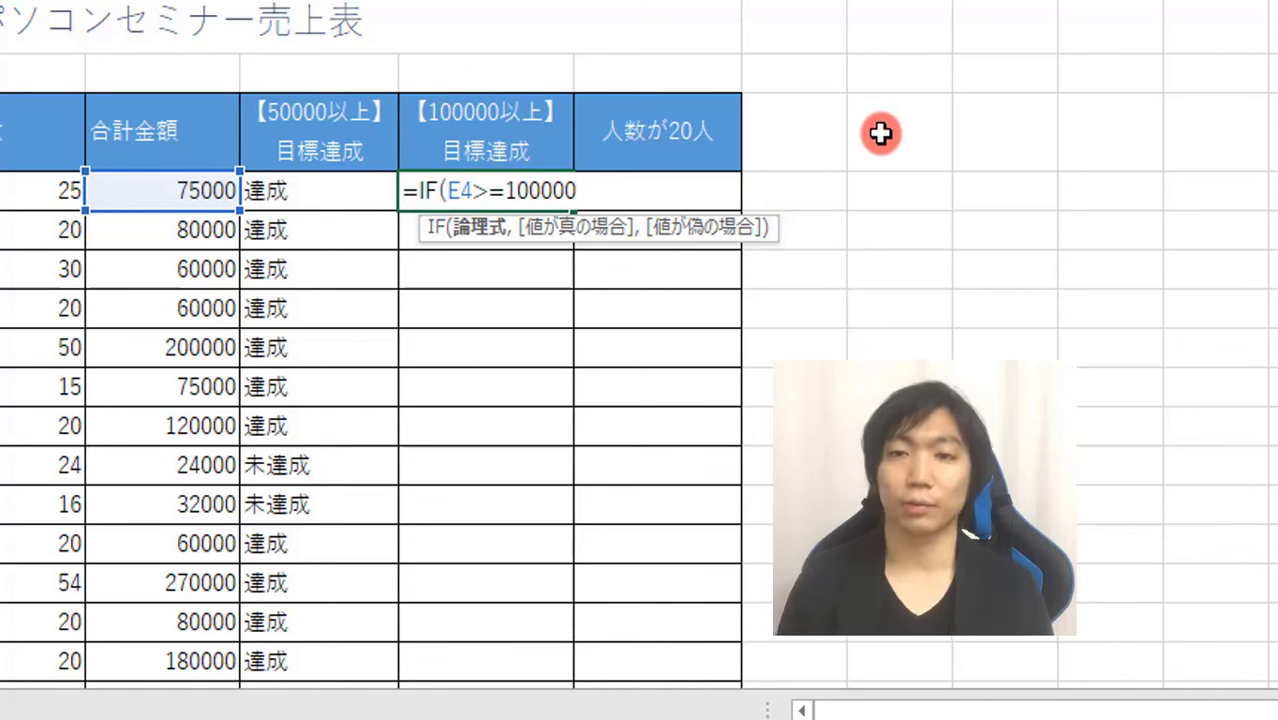
text(,)
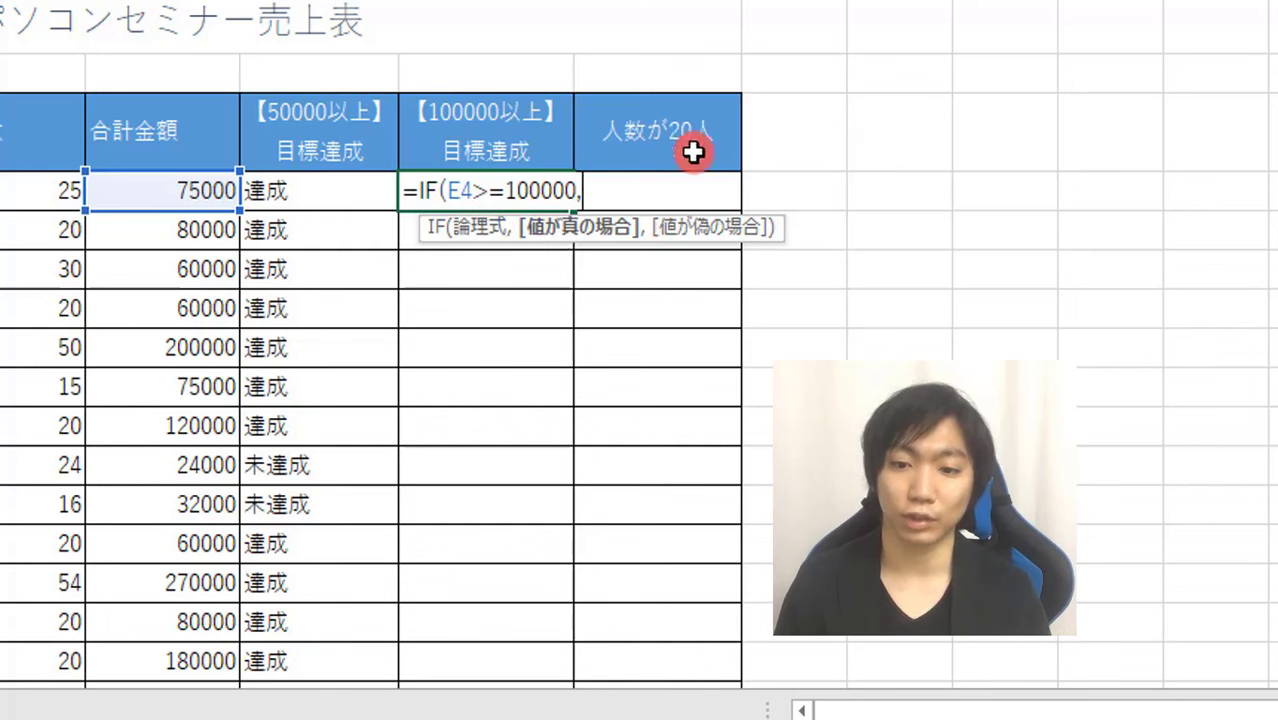
text(")
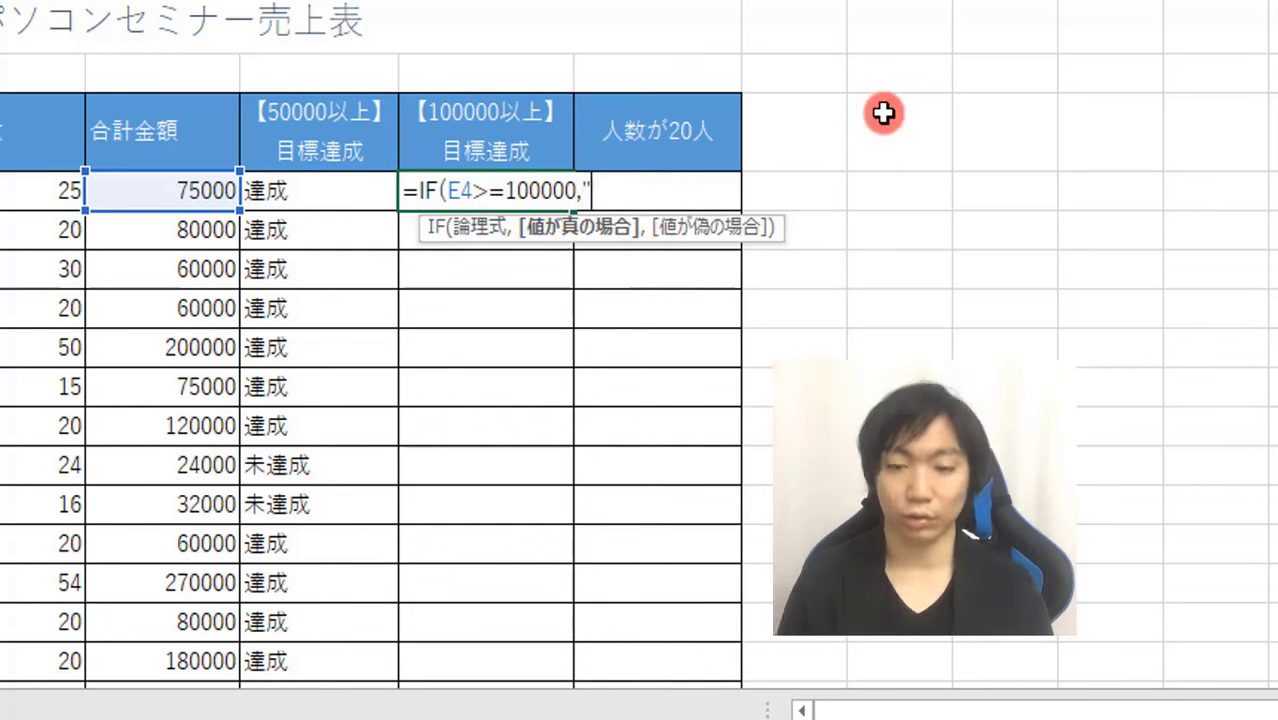
key(Zenkaku_Hankaku)
text(tassei)
key(space)
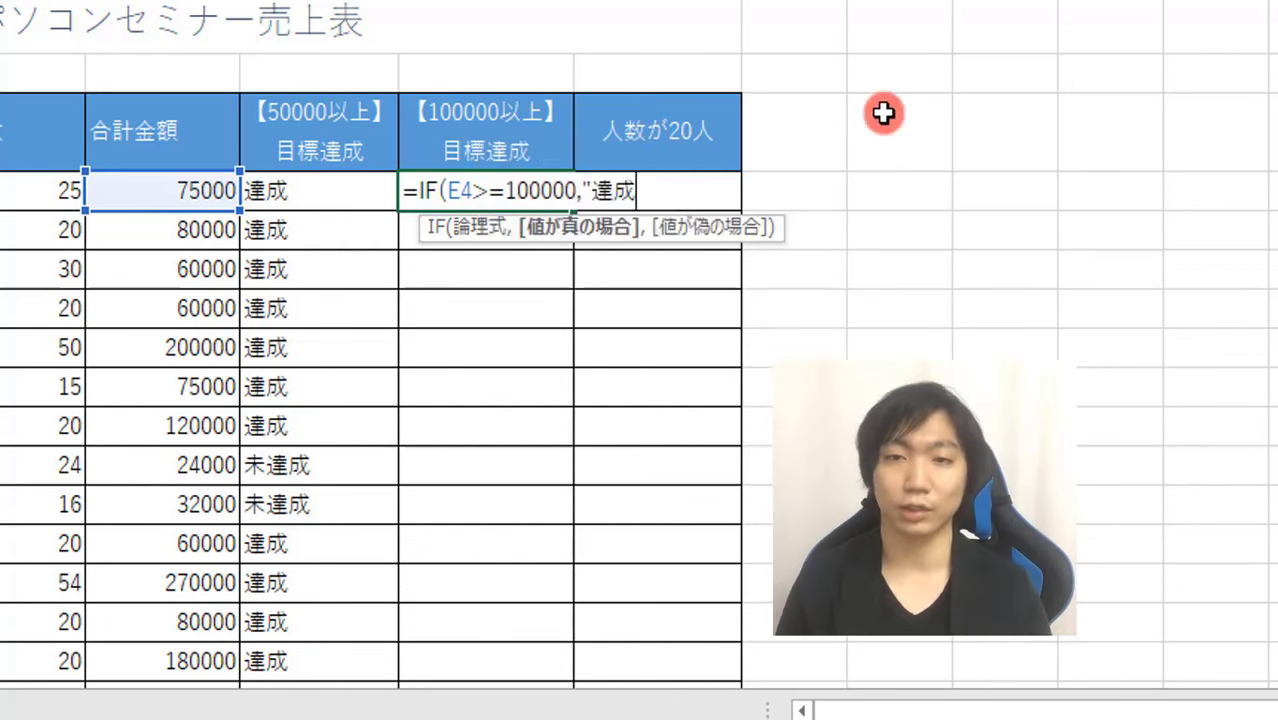
key(Zenkaku_Hankaku)
- Add "未達成" as the false result and enter G4's 100000 target formula
text(")
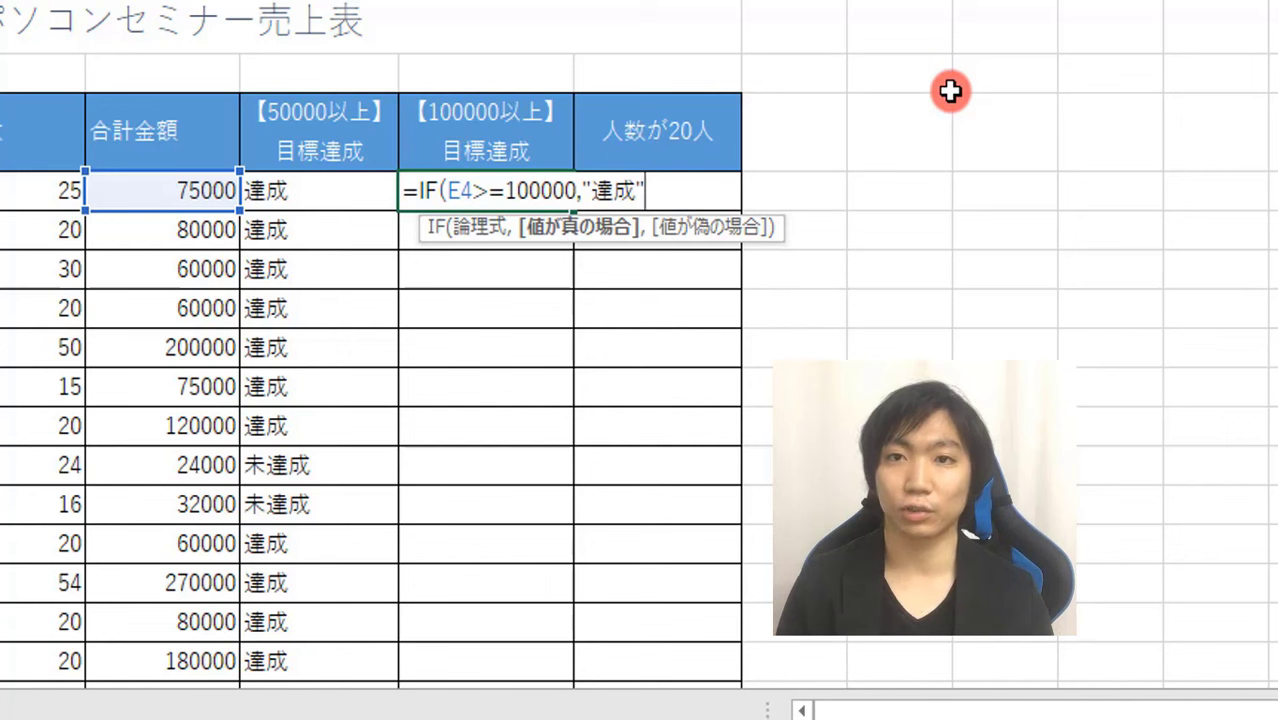
text(,)
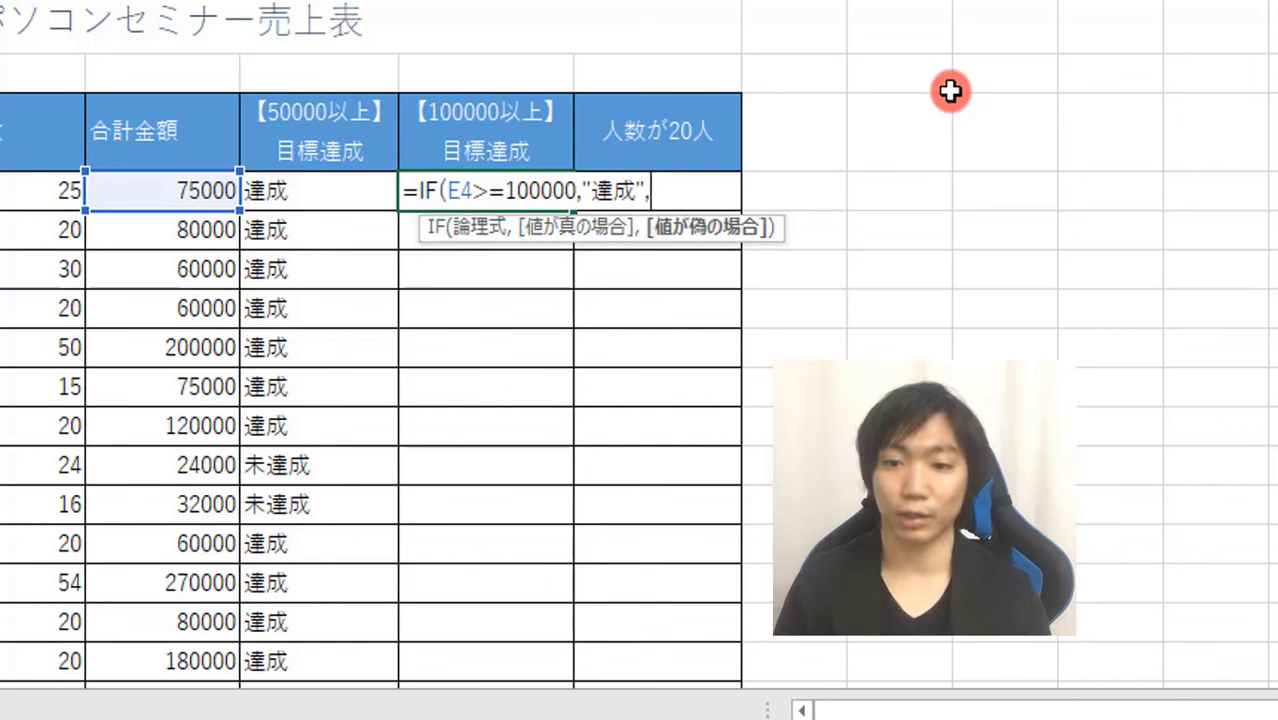
text(た)
key(BackSpace)
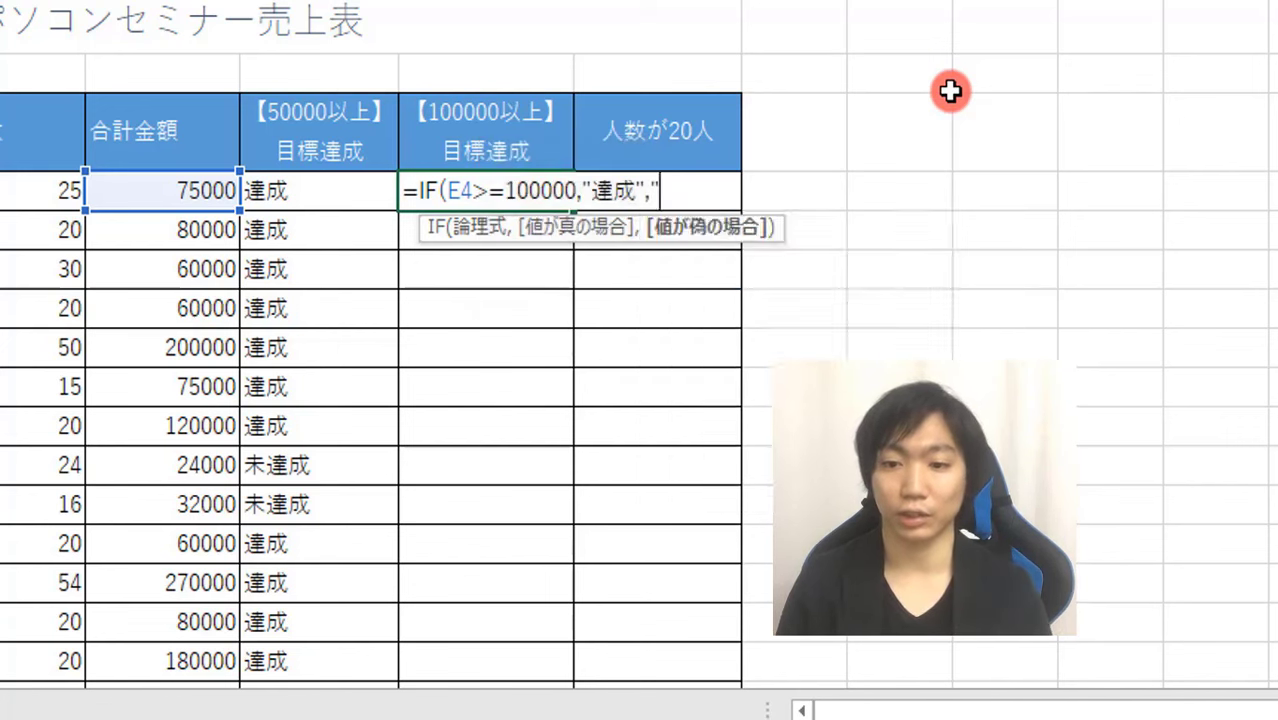
text(みtt)
key(BackSpace)
text(asse)
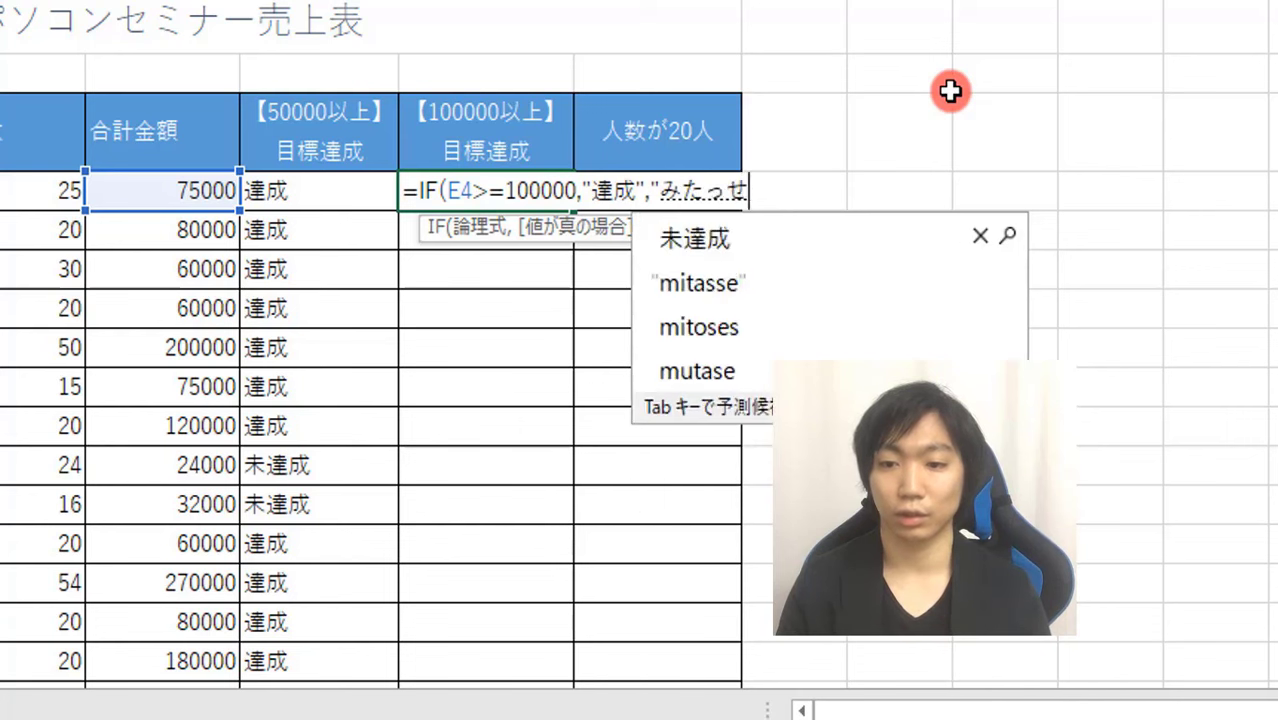
key(space)
key(Return)
key(Zenkaku_Hankaku)
text(")
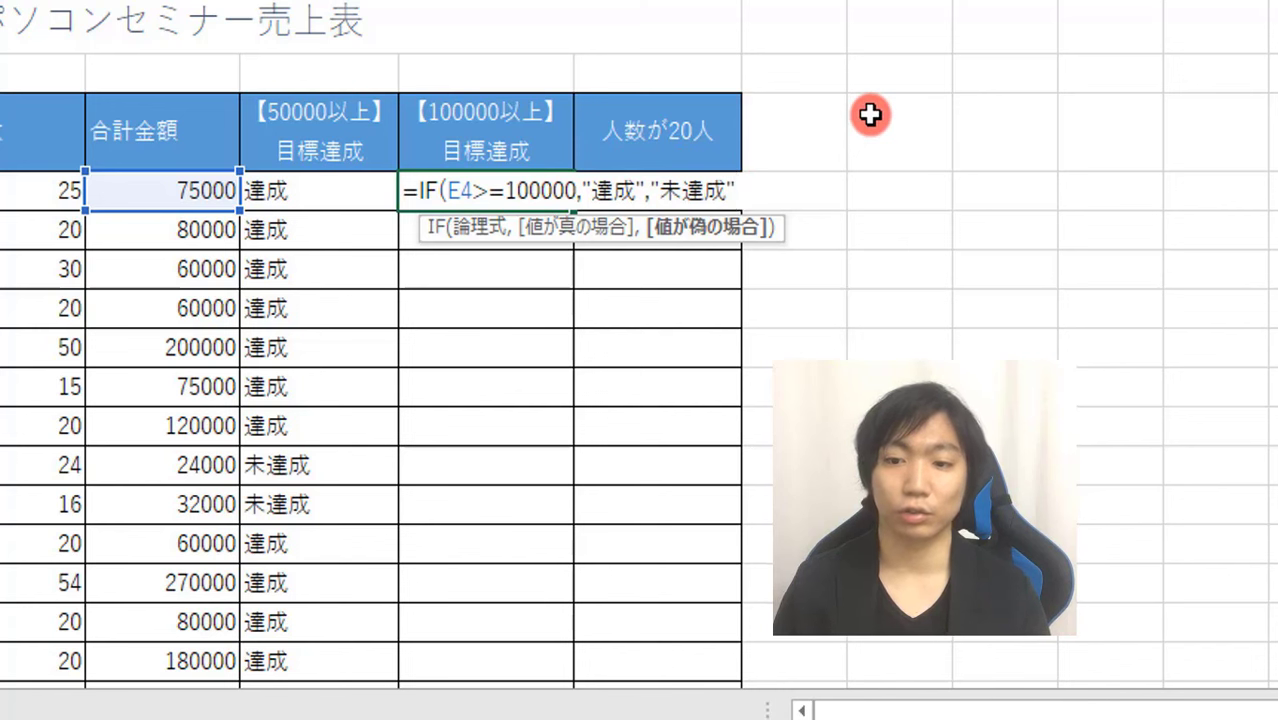
key(Return)
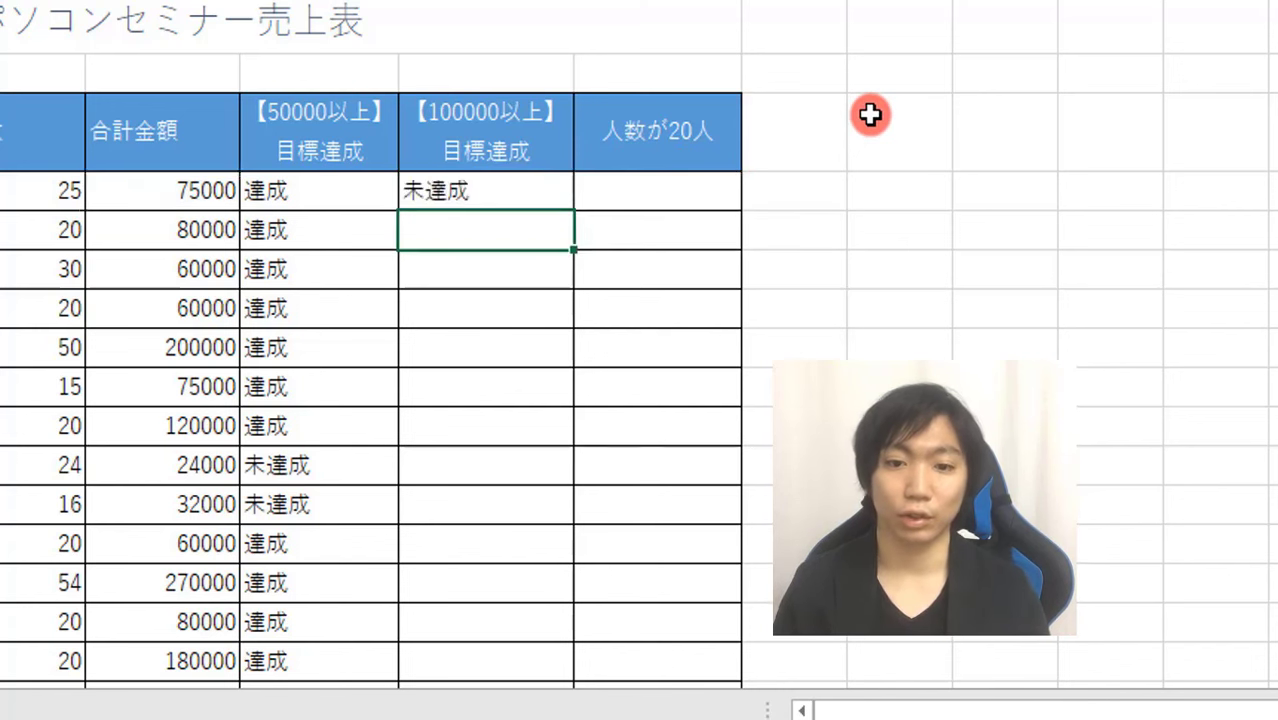
- Fill G4's formula down column G and review the bottom rows' 達成/未達成 results
click(455, 185)
double_click(573, 215)
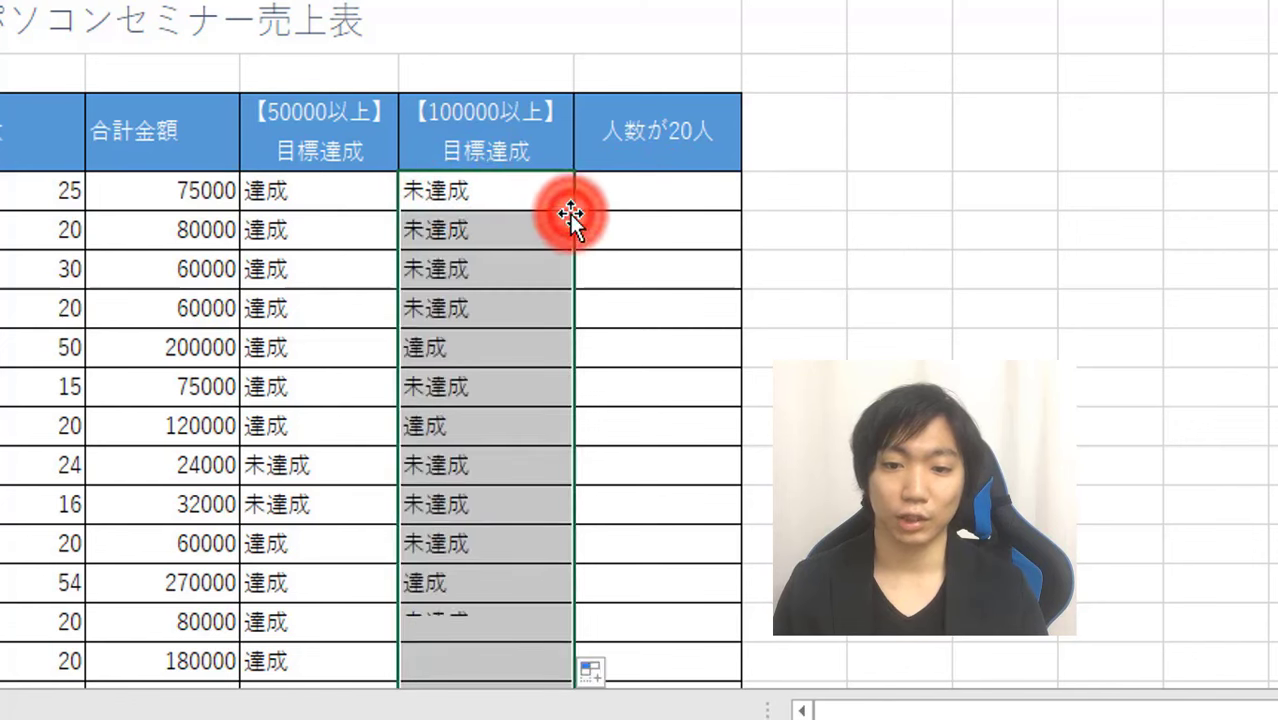
scroll(465, 278, down, 4)
scroll(465, 278, down, 2)
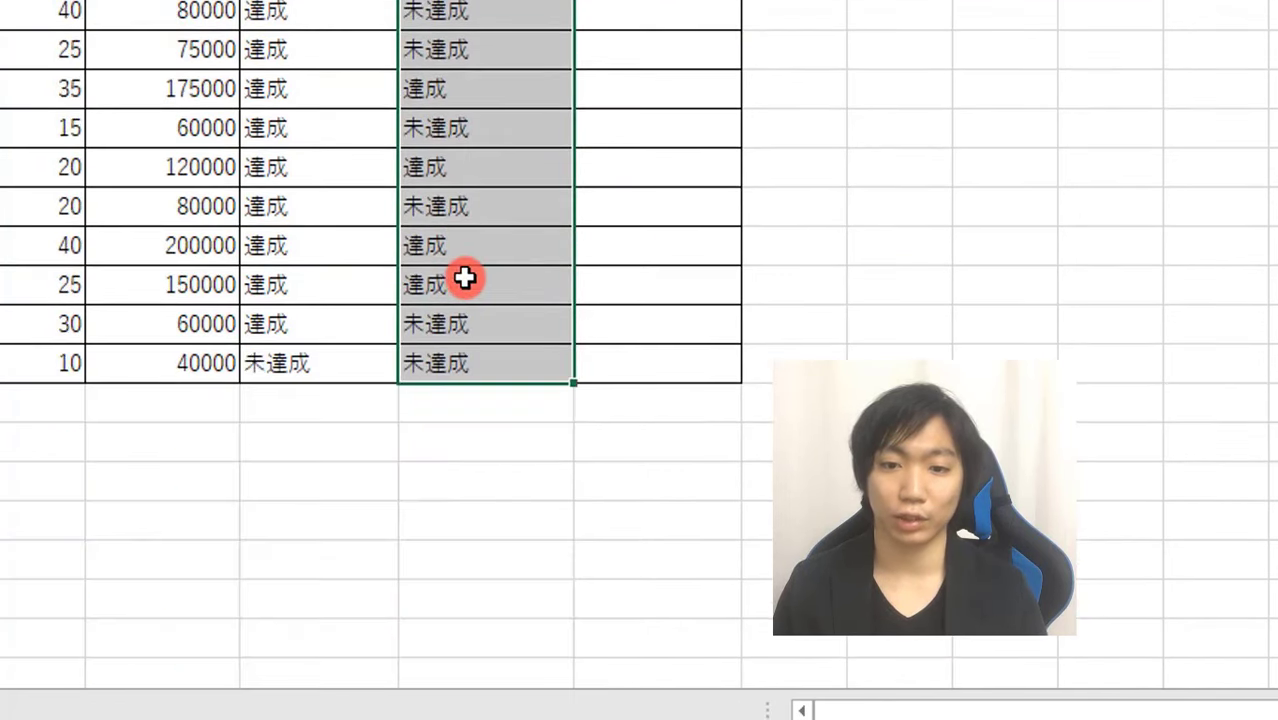
scroll(465, 278, up, 4)
scroll(465, 278, up, 3)
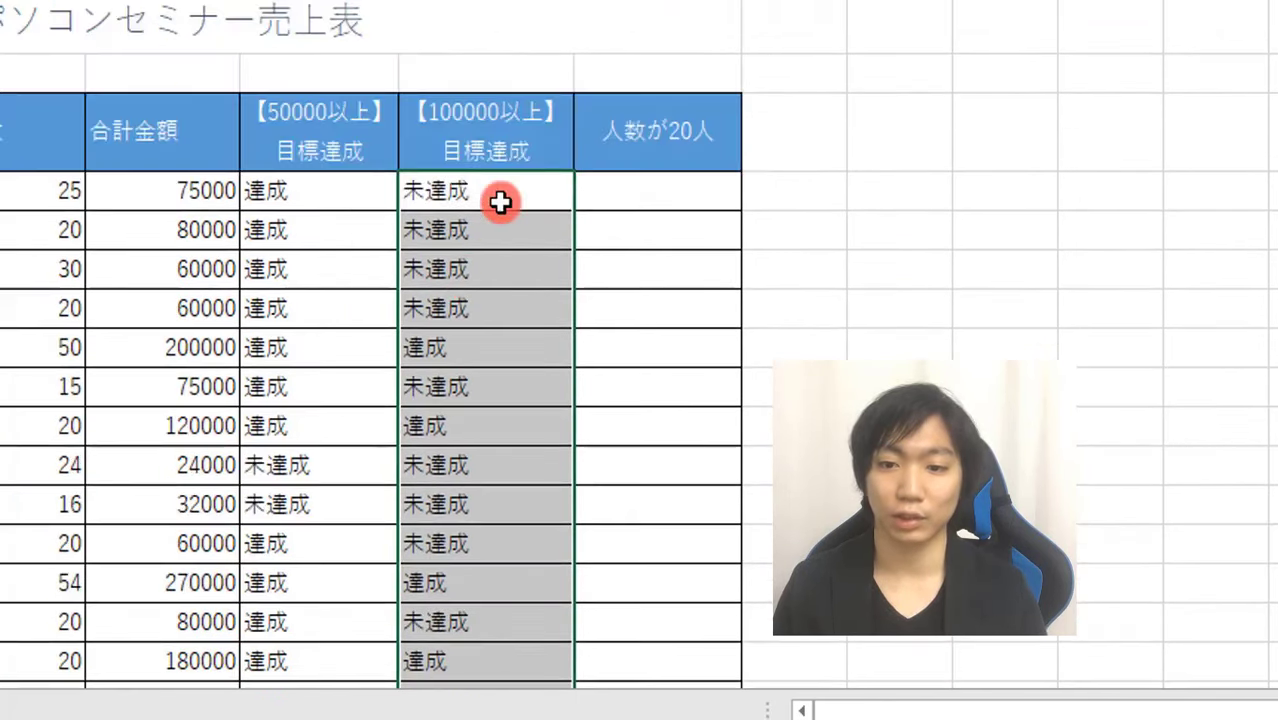
click(640, 196)
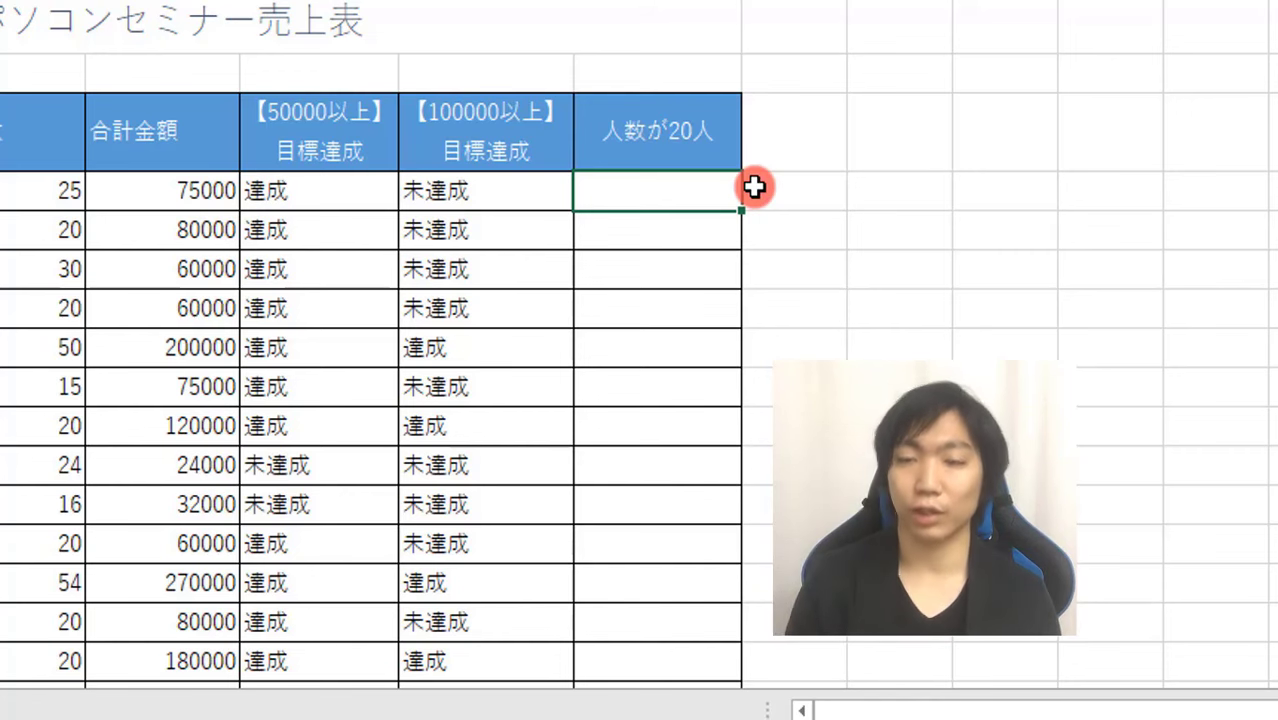
- Type =IF(D4=20,"本部" into H4, converting ほんぶ to 本部 with the IME
text(=IF()
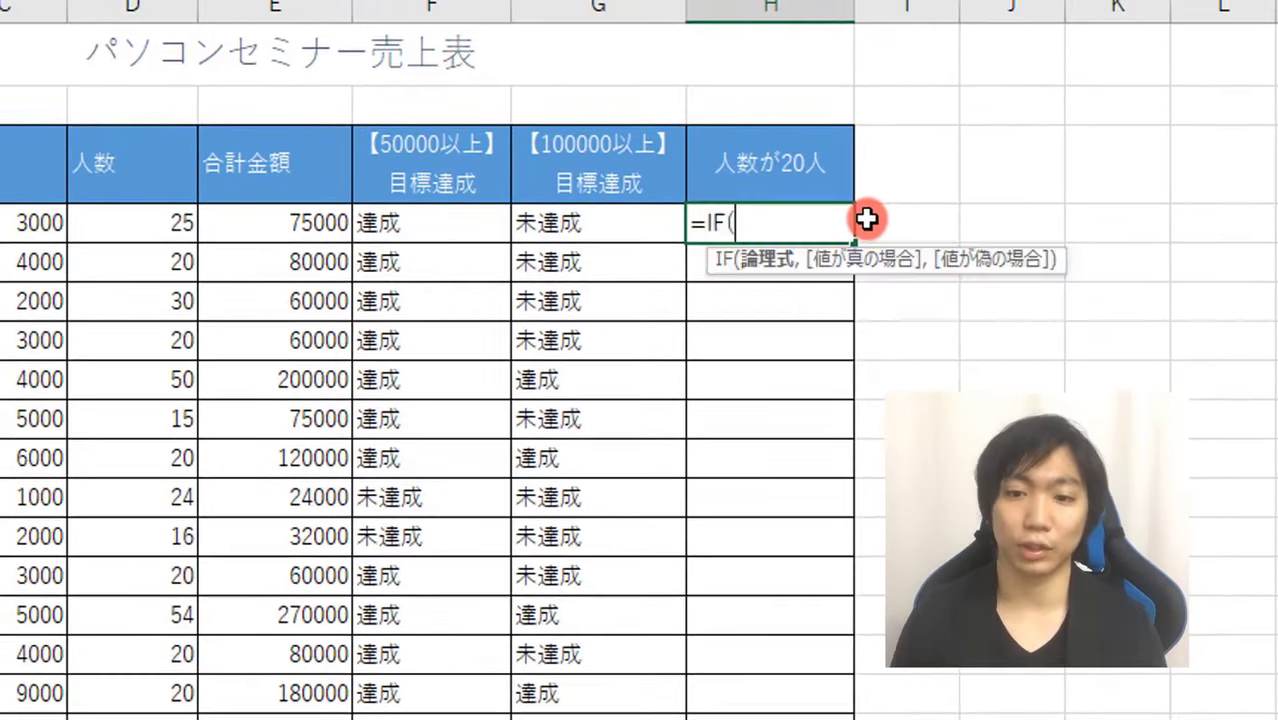
click(120, 224)
text(=)
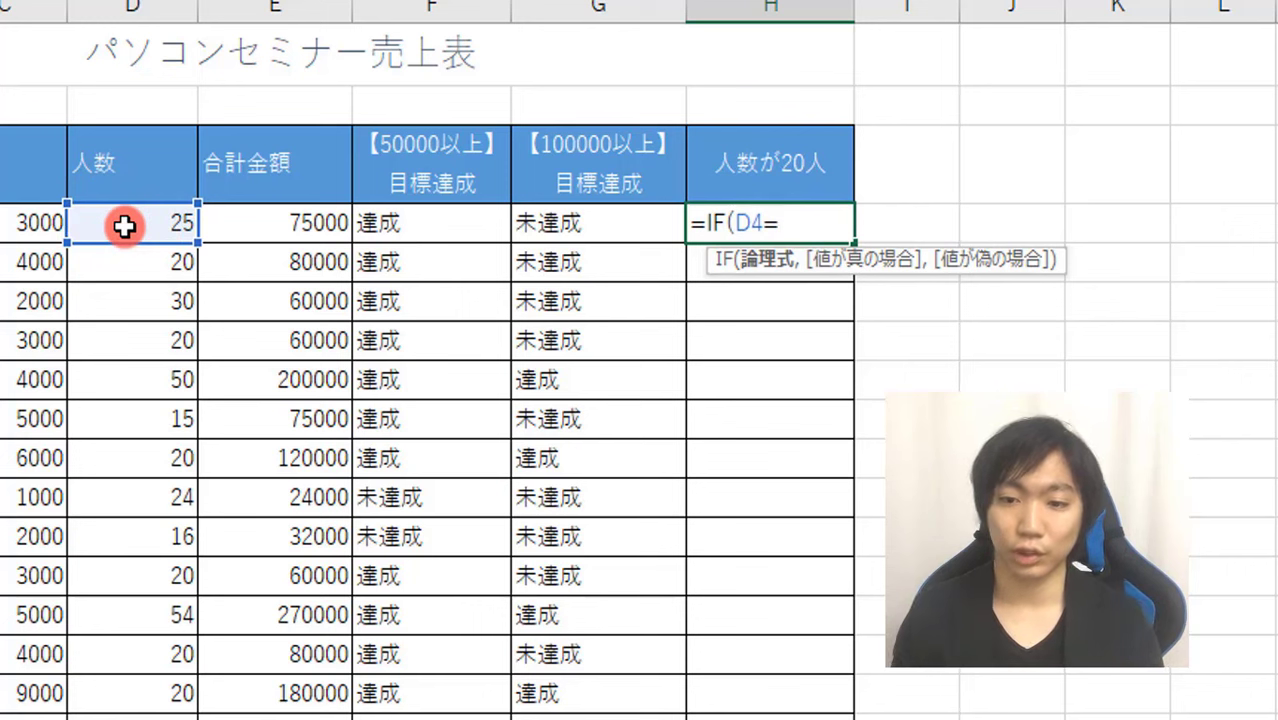
text(20)
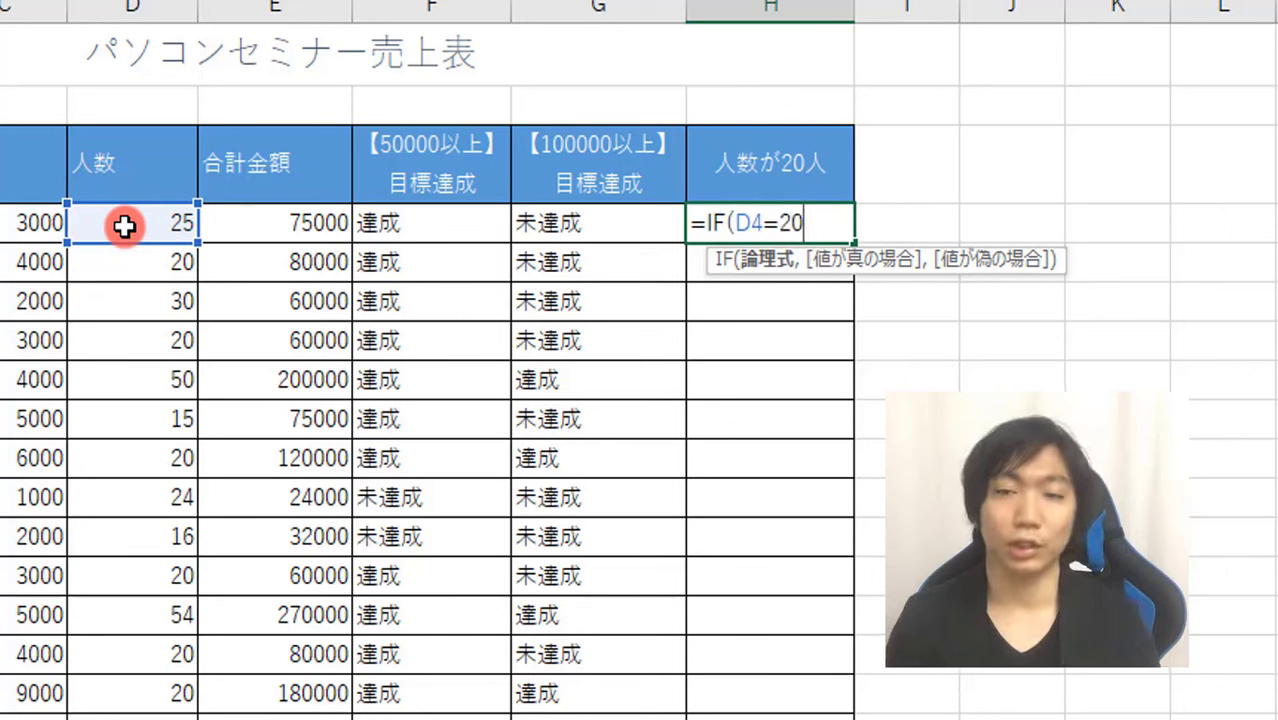
text(,)
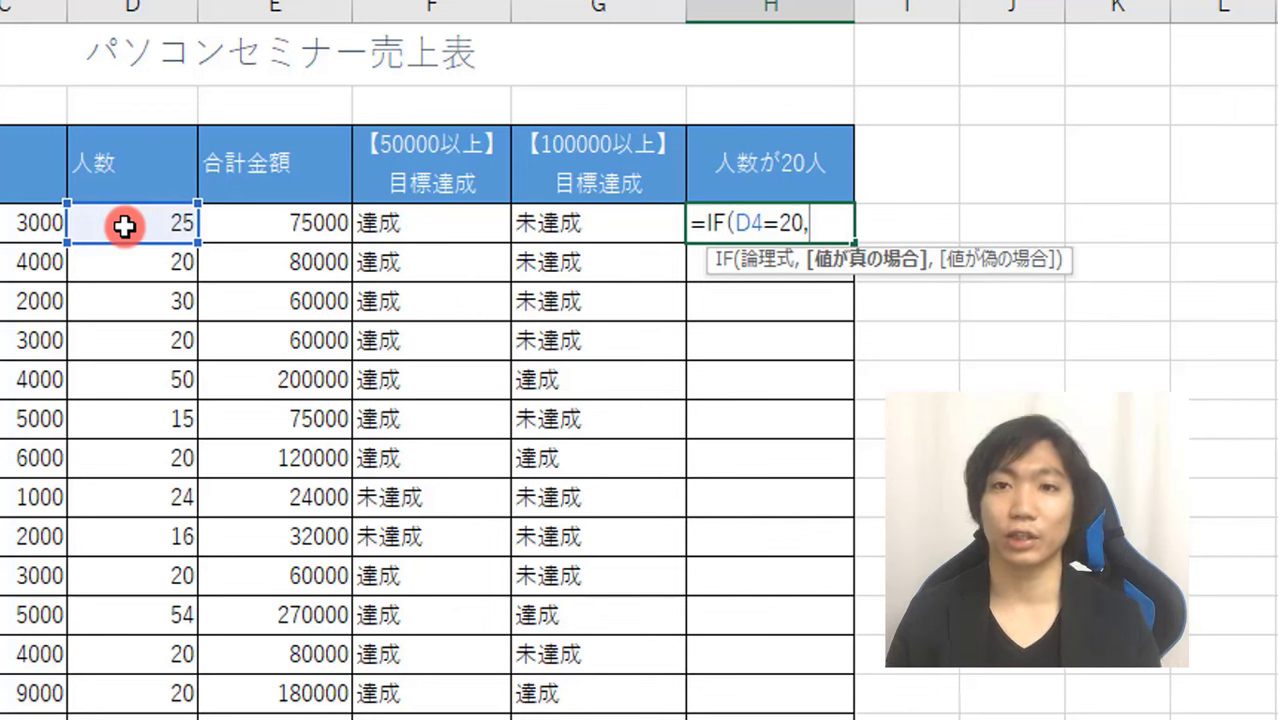
text(")
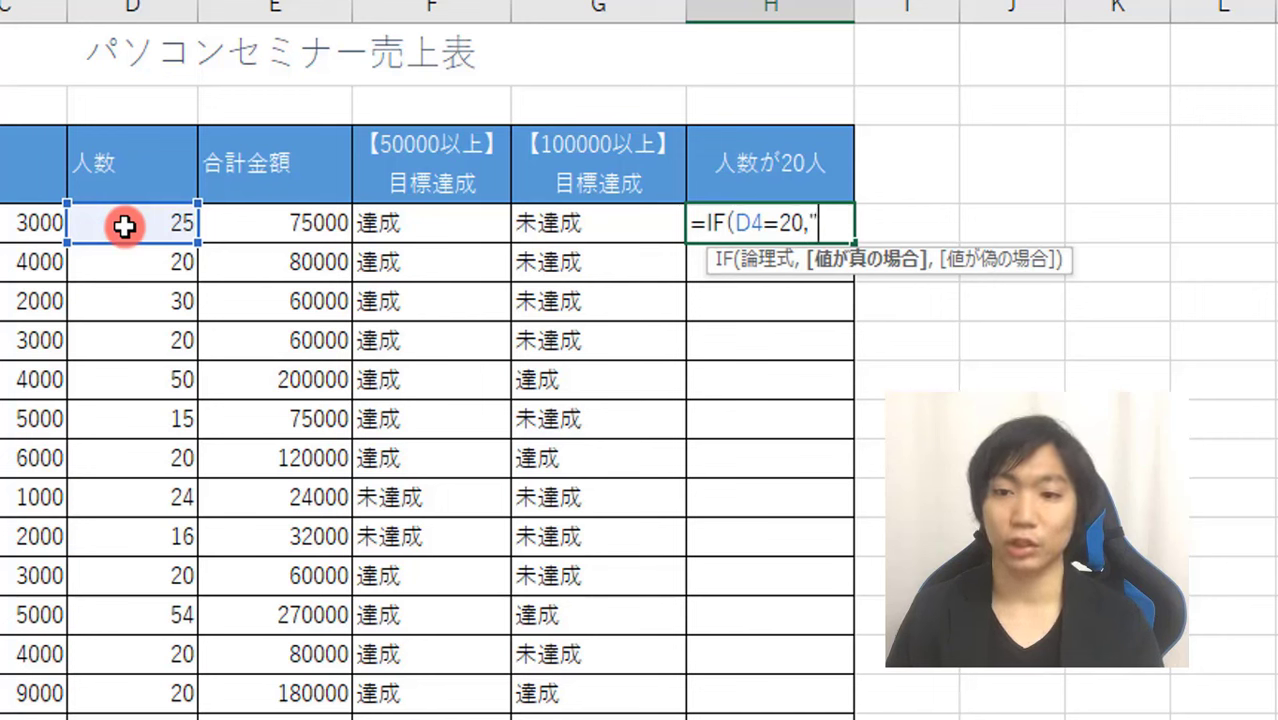
key(Zenkaku_Hankaku)
text(ほん)
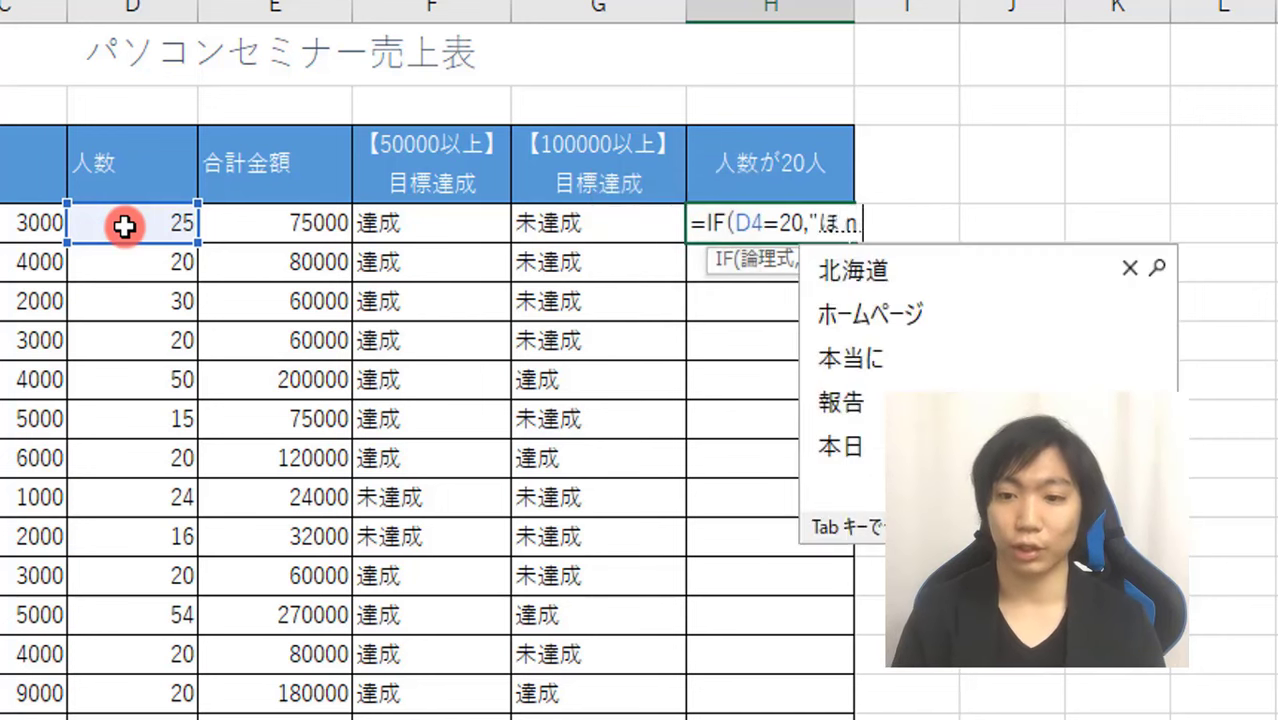
text(ぶ)
key(space)
key(Zenkaku_Hankaku)
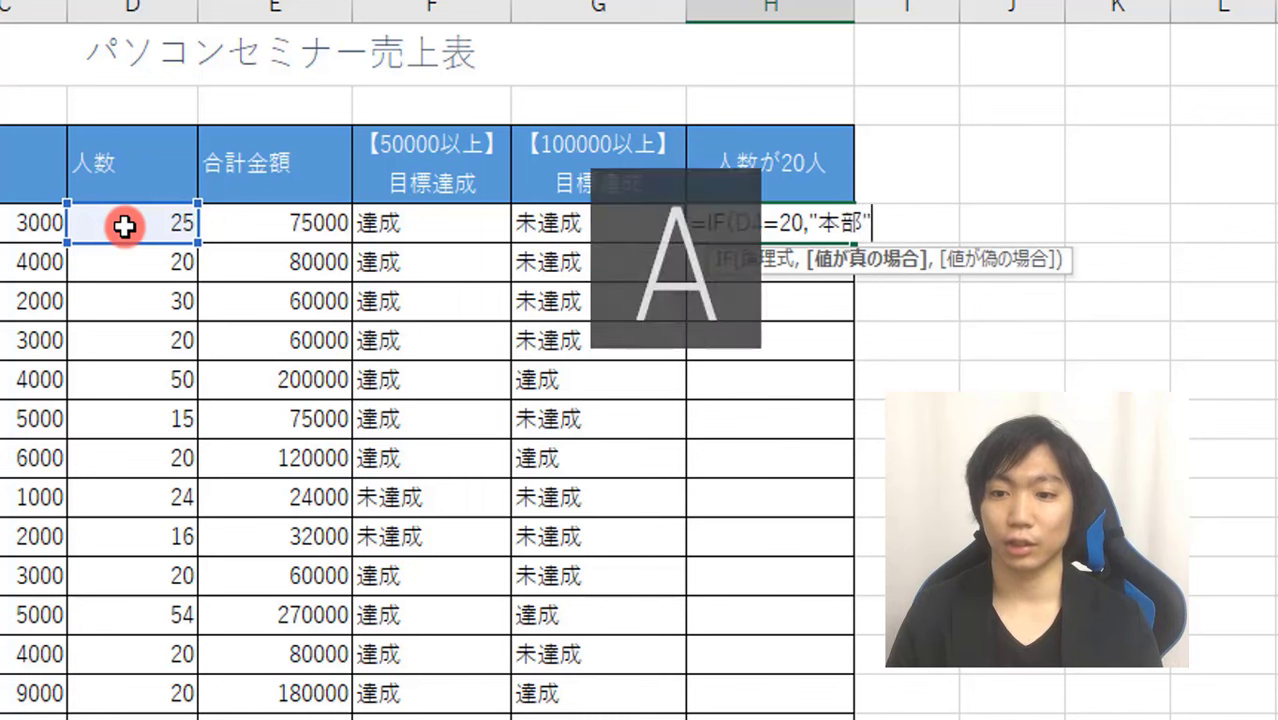
text(")
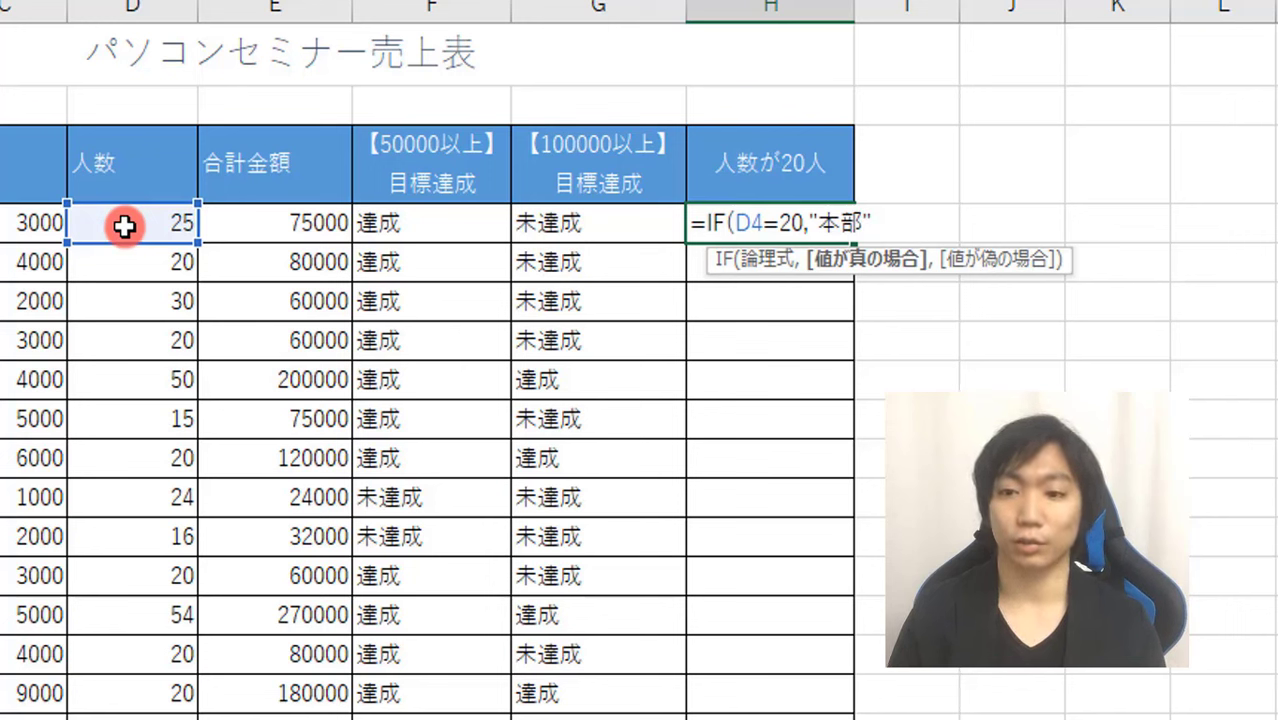
- Finish H4 as =IF(D4=20,"本部","") with an empty false result and enter it
text(,)
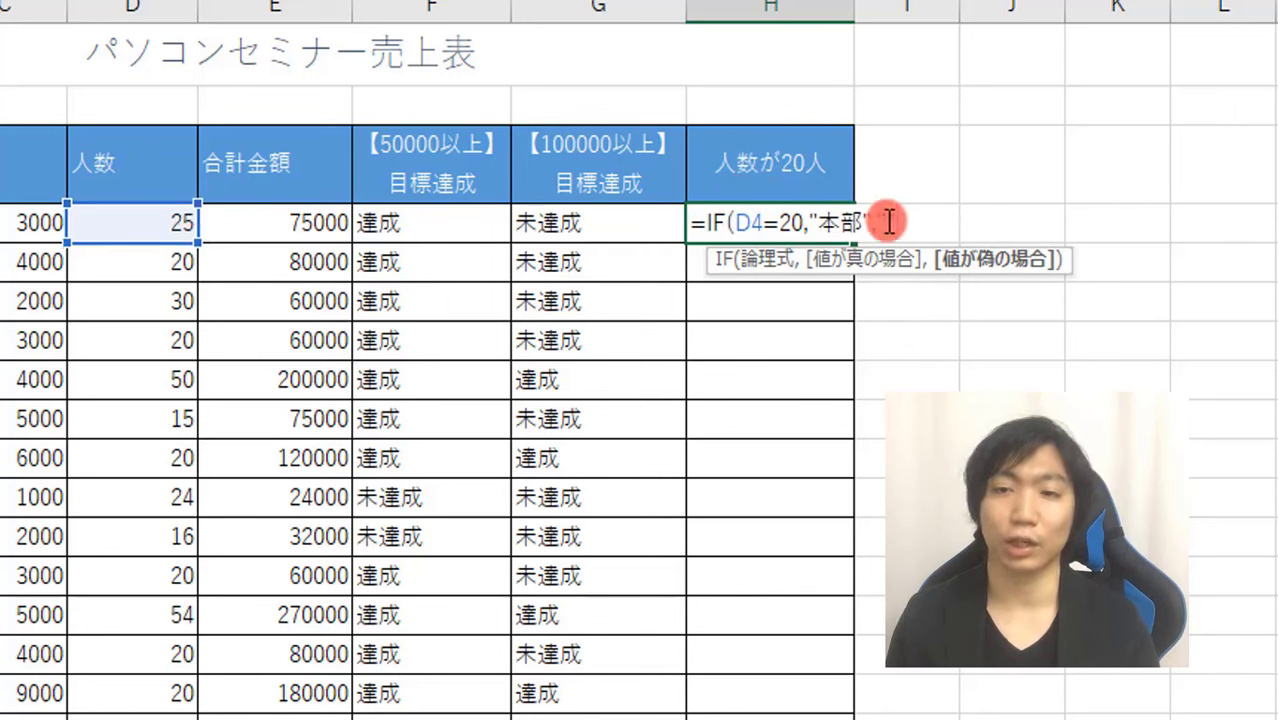
text(")
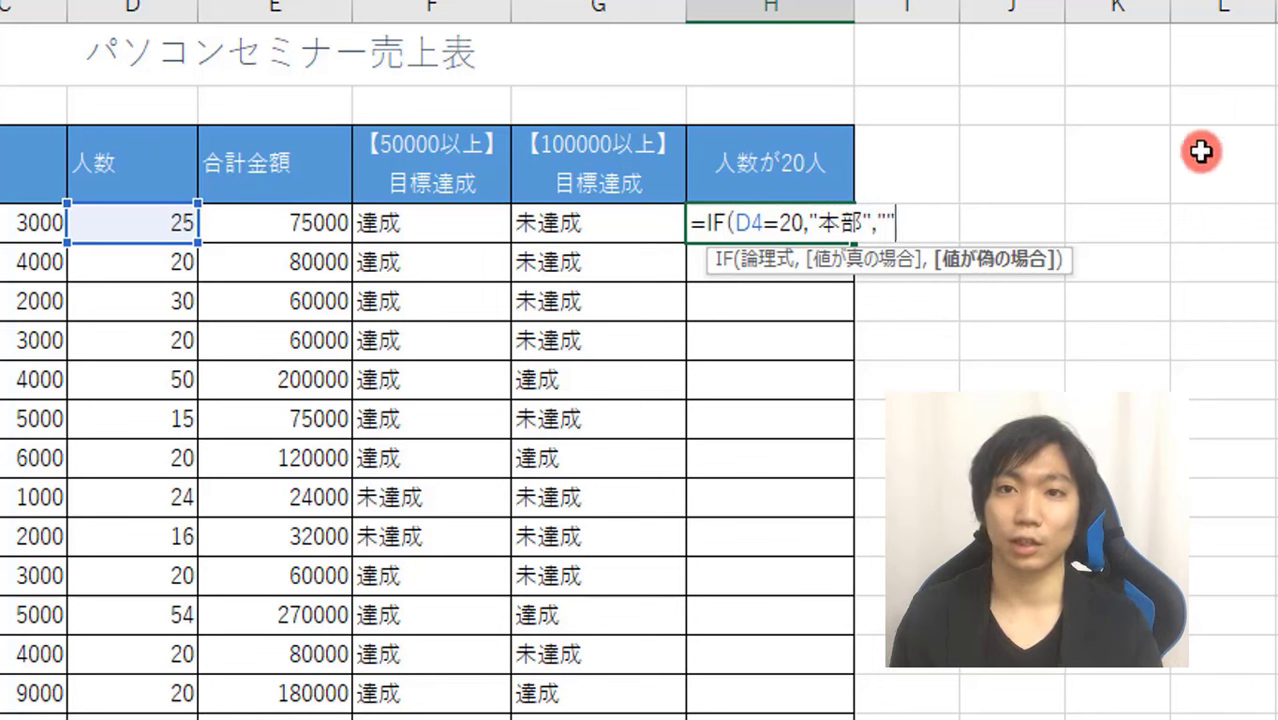
key(Return)
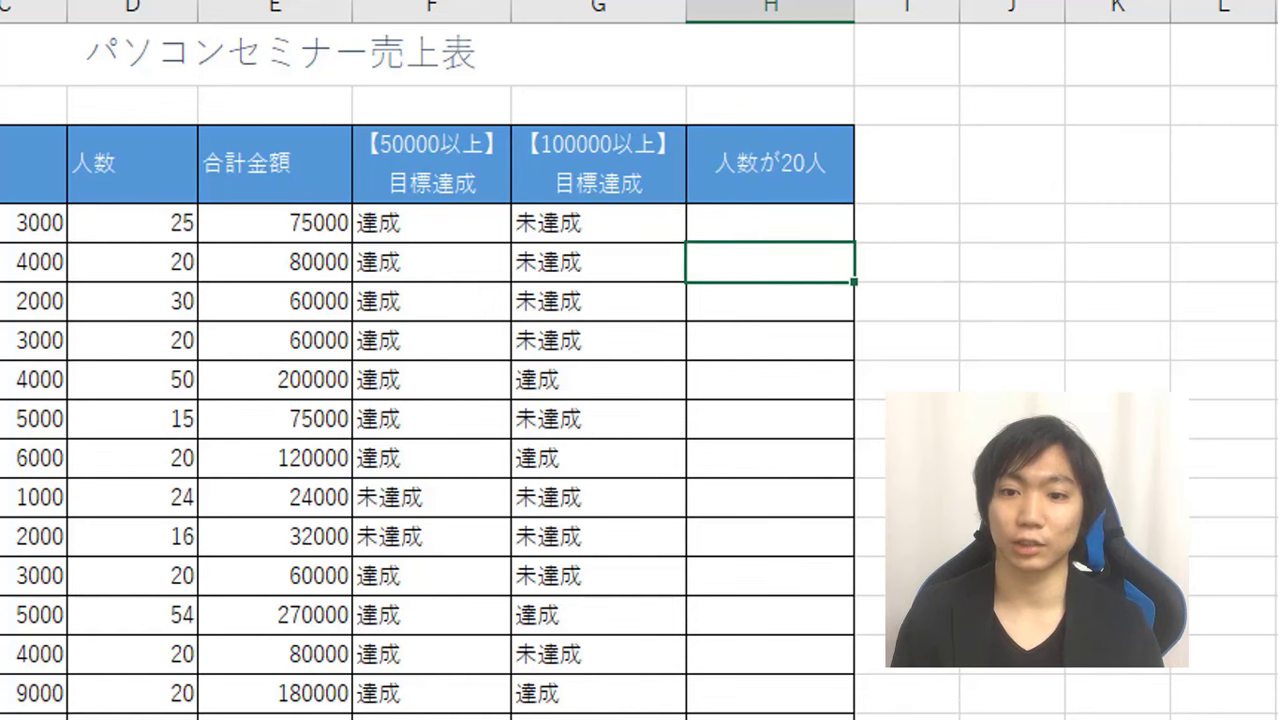
click(807, 214)
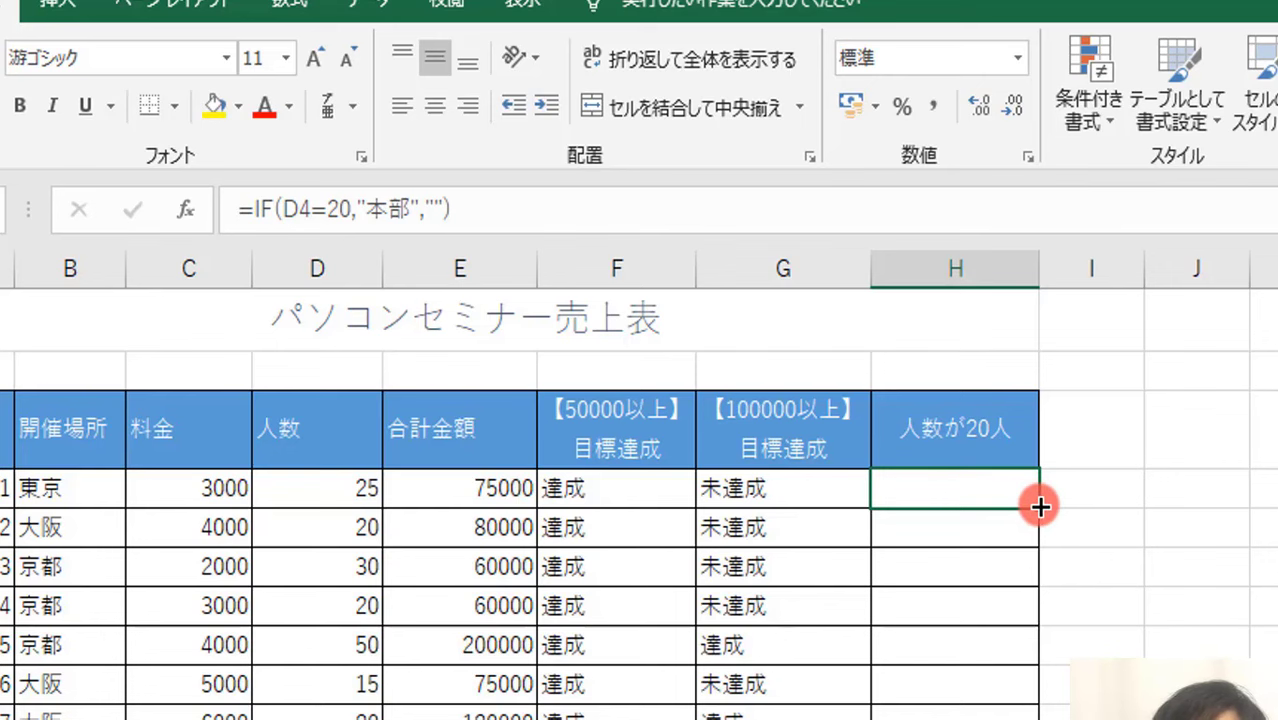
- Fill H4's formula down column H and spot-check a 20-person and a 15-person row
double_click(1040, 507)
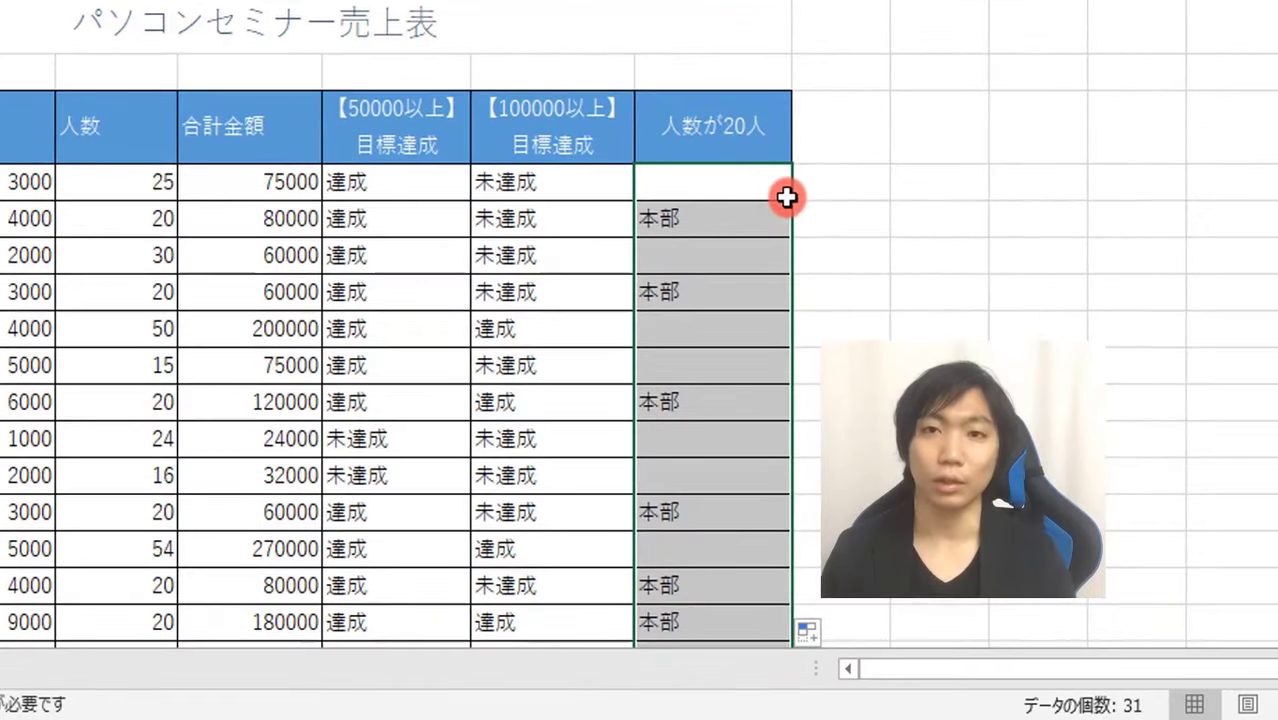
click(703, 217)
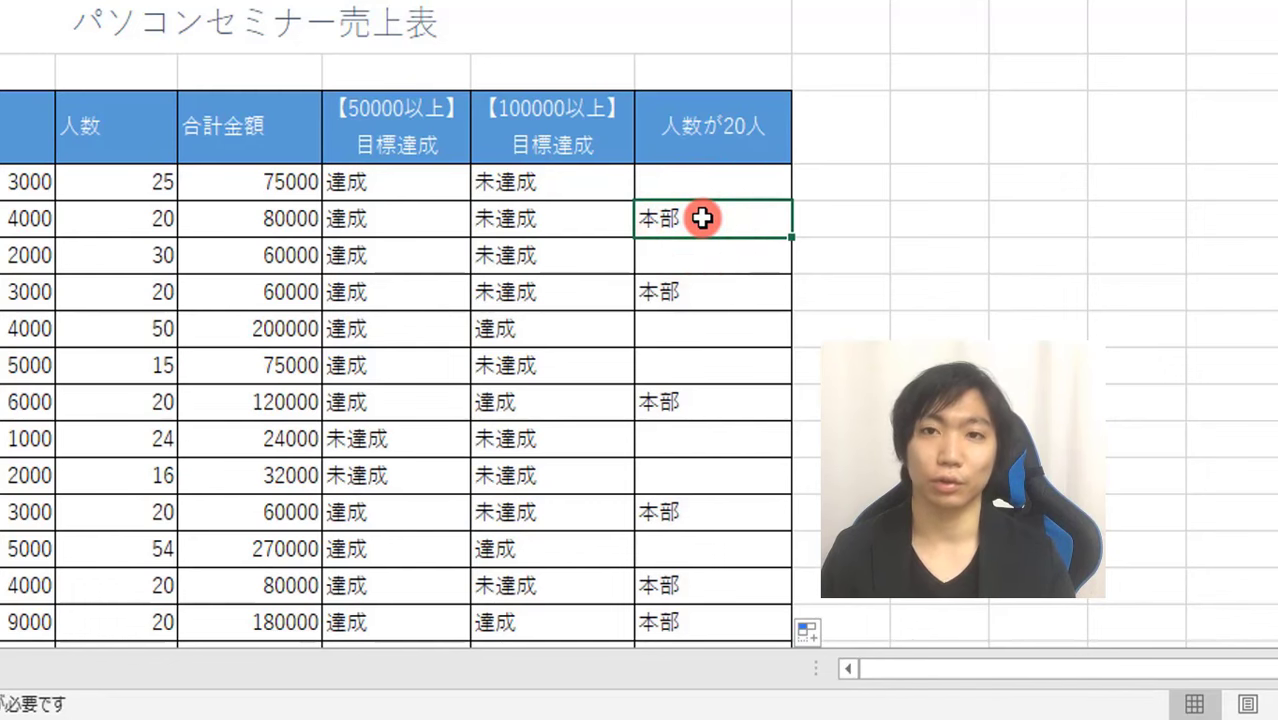
scroll(703, 217, down, 1)
scroll(703, 217, down, 1)
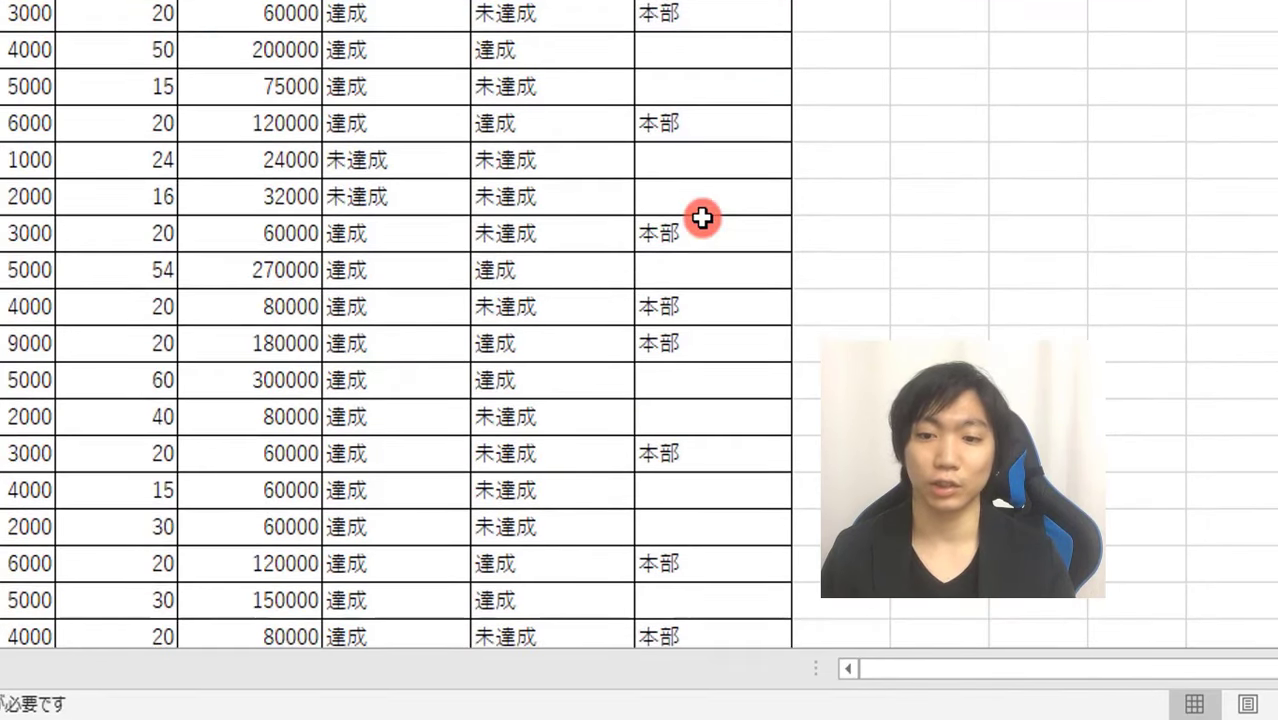
scroll(703, 217, down, 1)
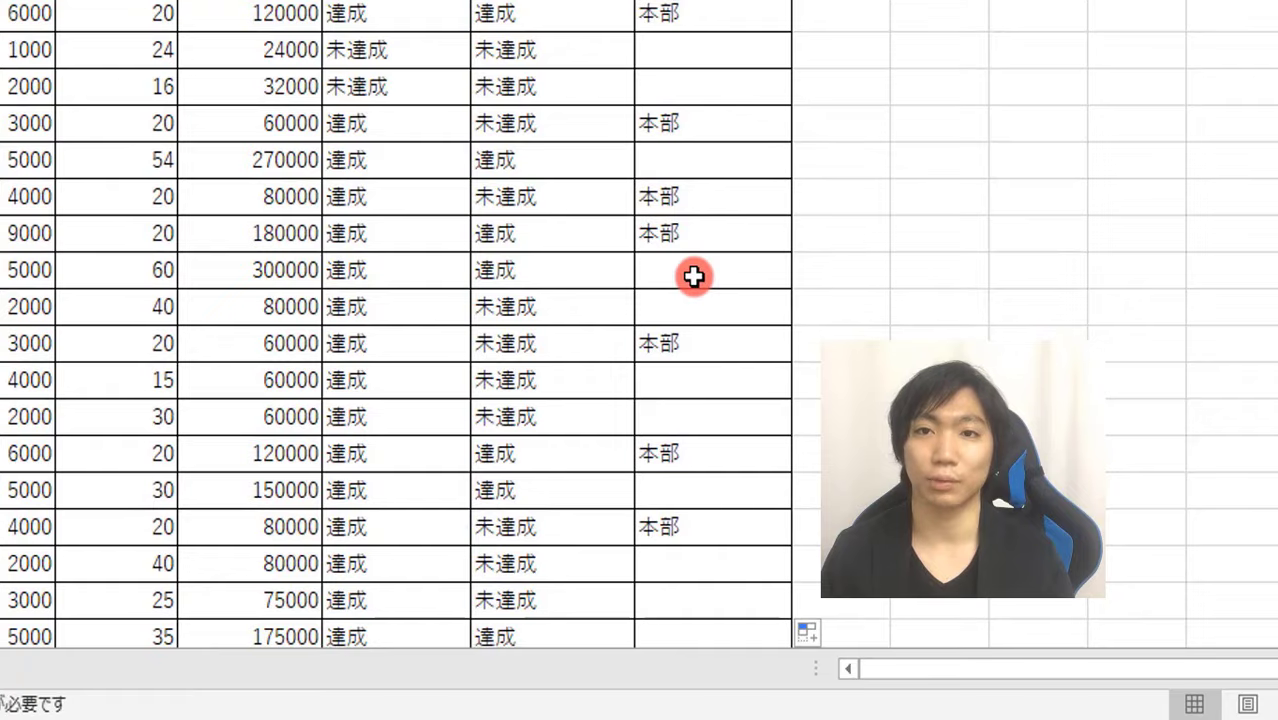
scroll(694, 276, down, 1)
scroll(694, 276, down, 2)
scroll(694, 276, up, 3)
scroll(695, 270, up, 1)
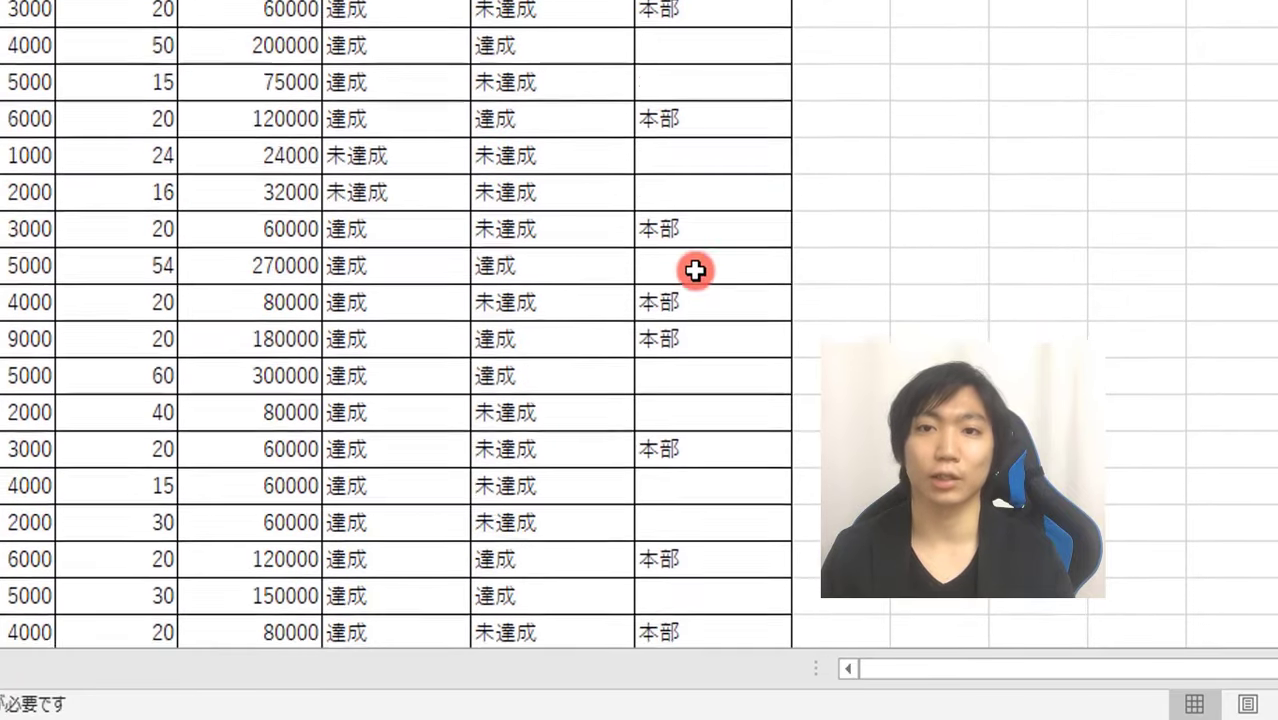
scroll(695, 270, up, 2)
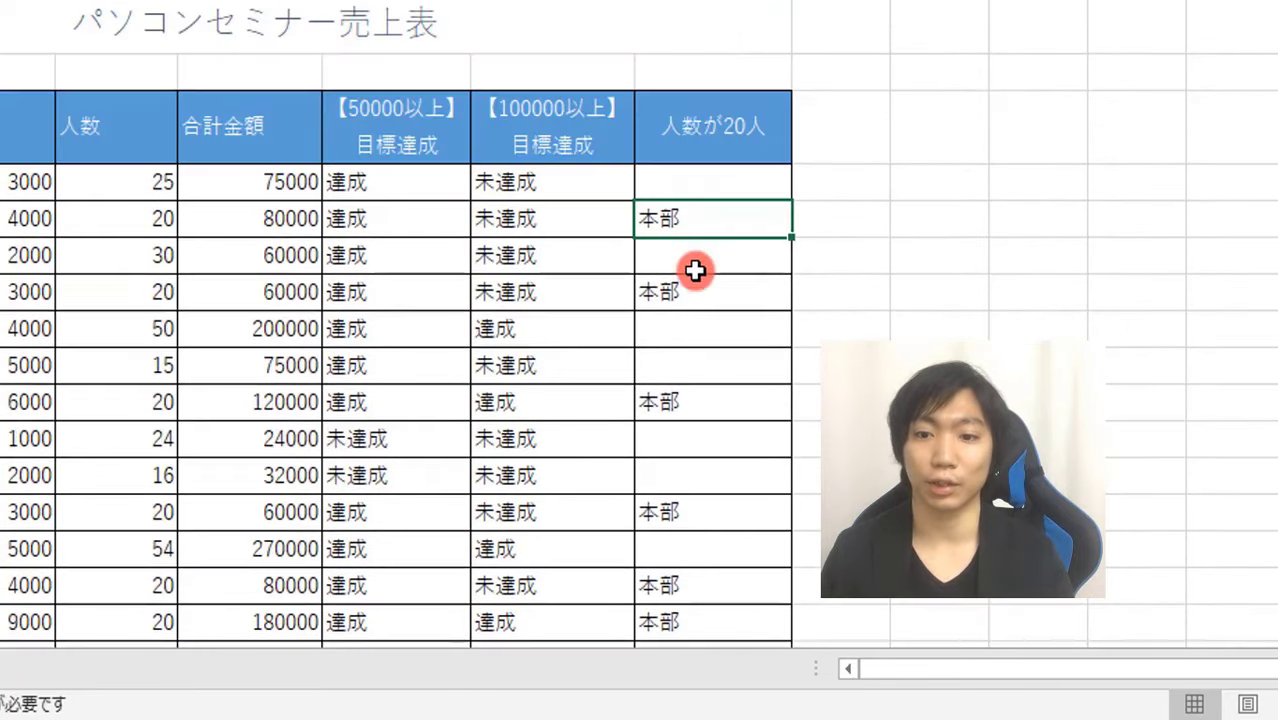
click(667, 366)
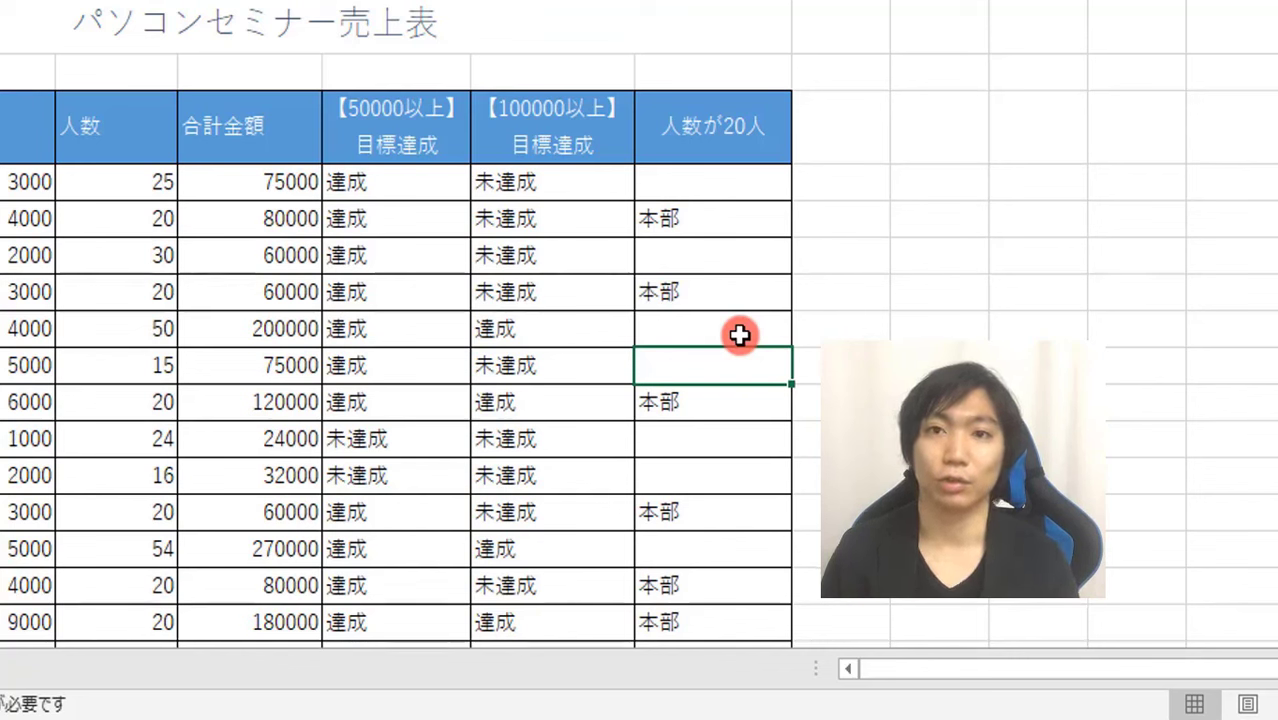
click(738, 188)
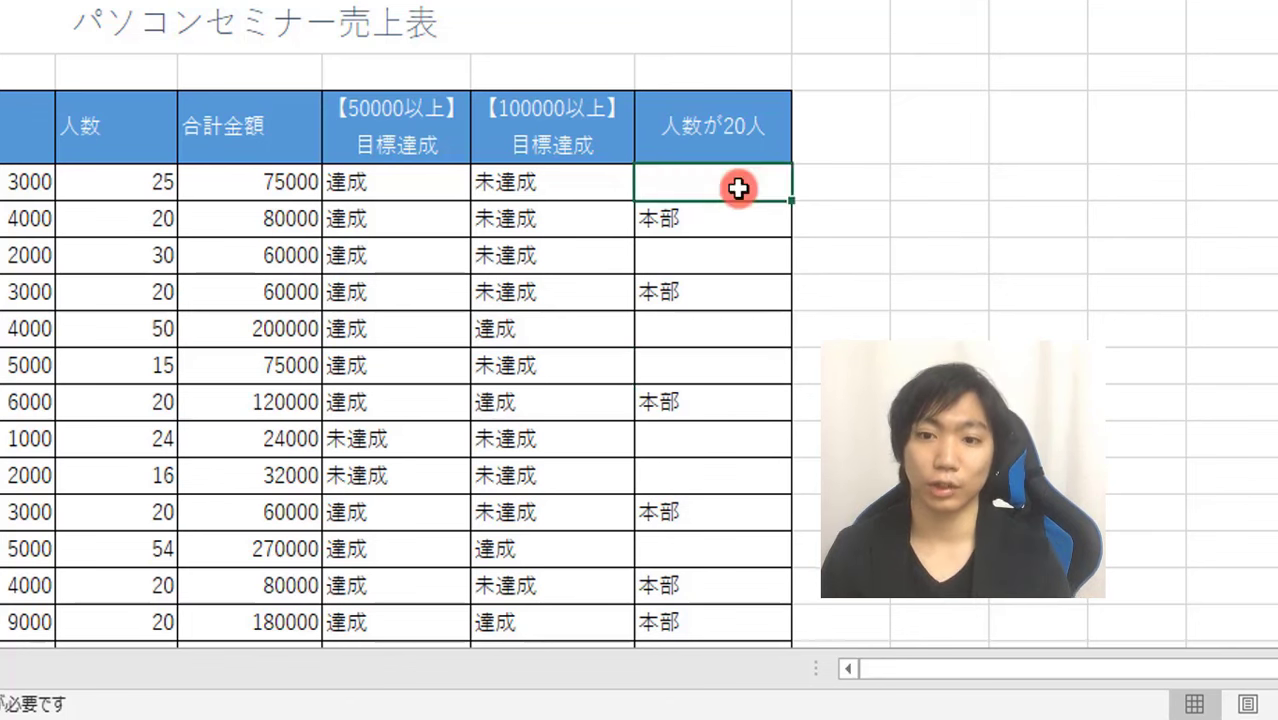
text(=IF(D4=20,"本部",""))
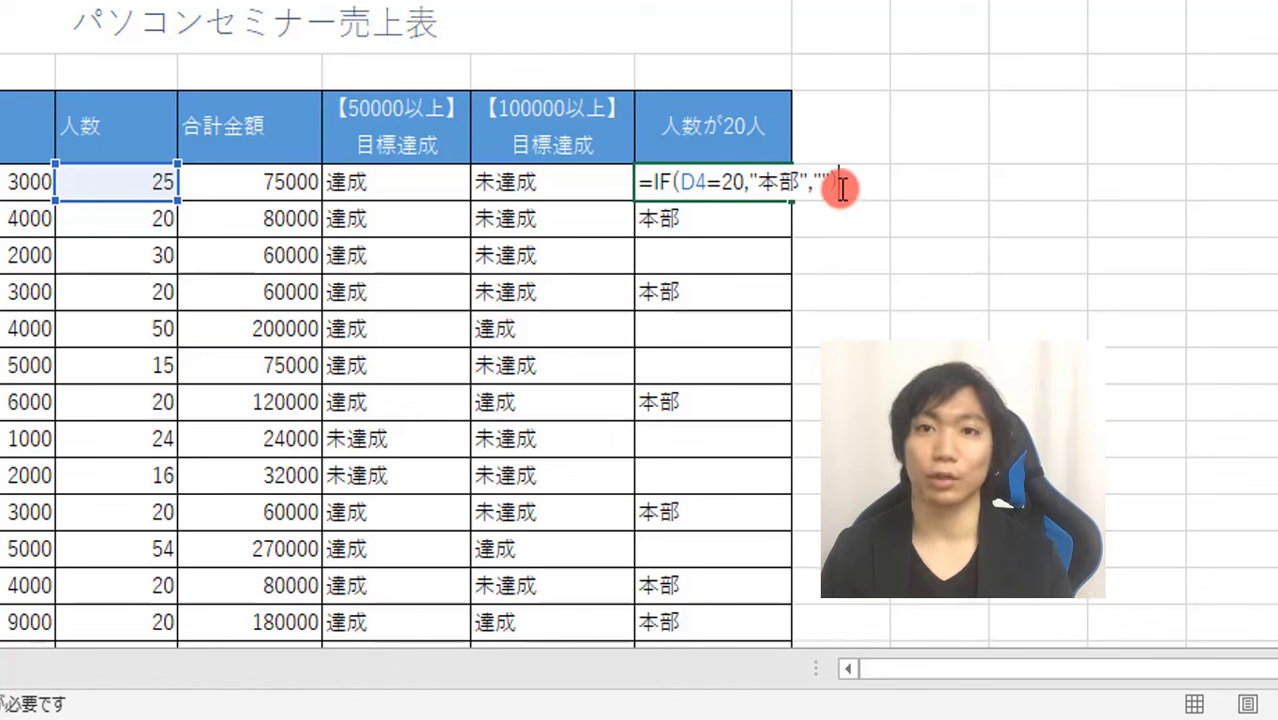
key(ctrl+Return)
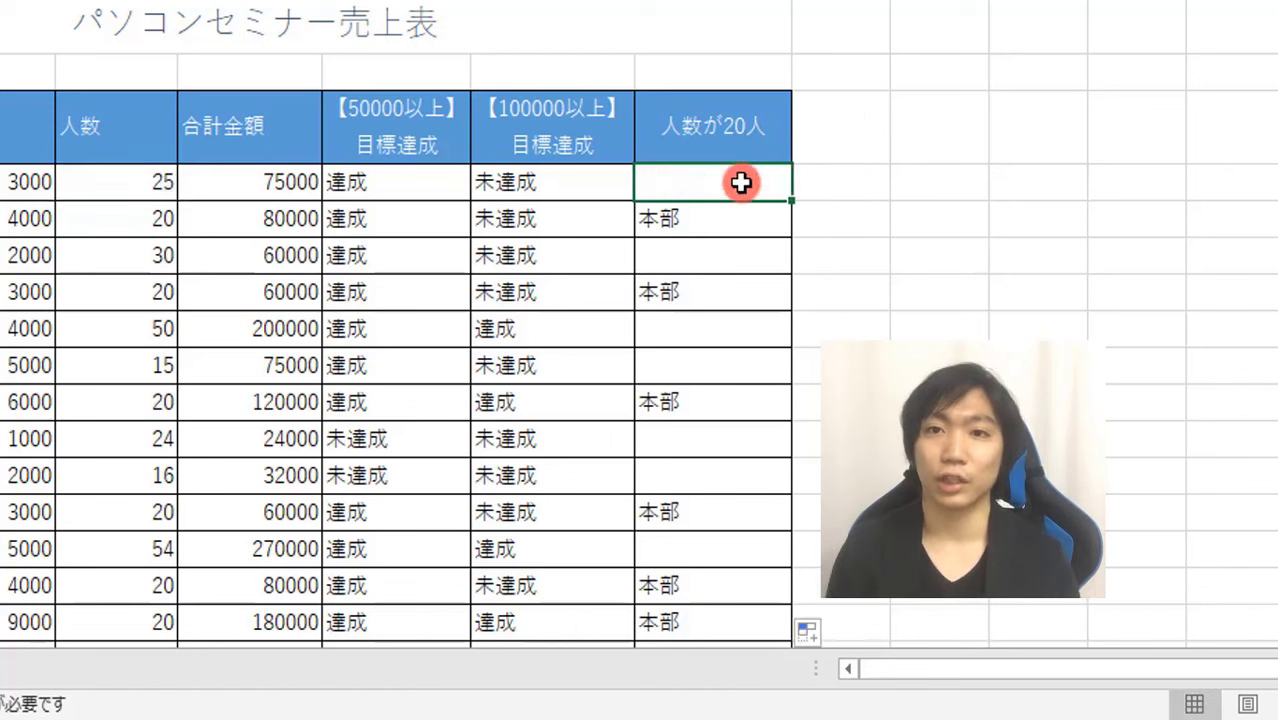